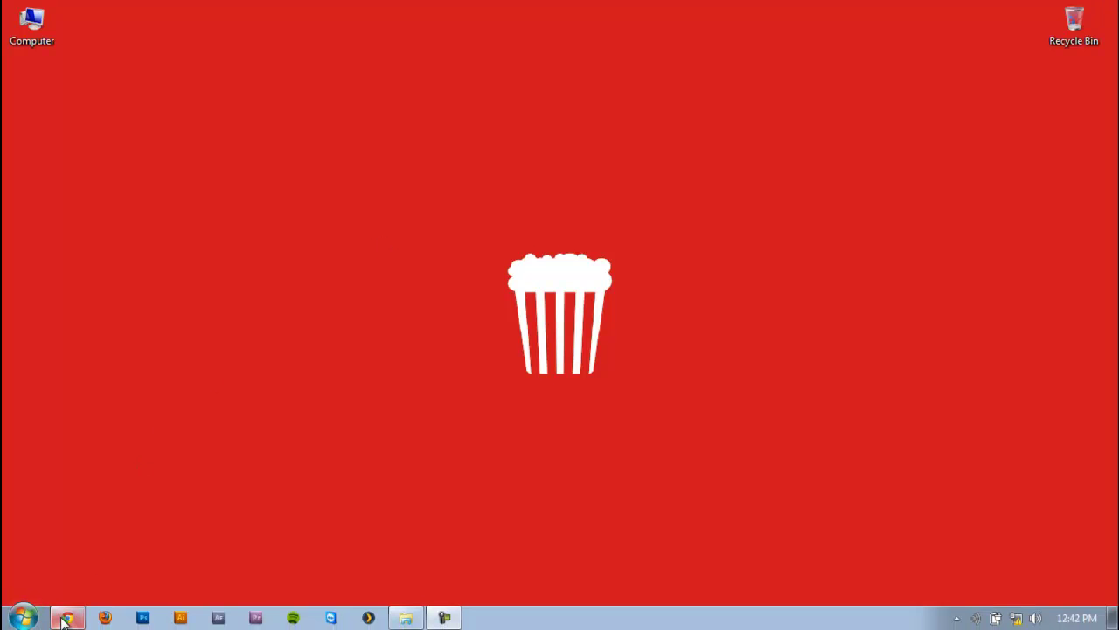
Return to the browser and view the router back-panel image results, including the Aztech one
mouse_move(69, 619)
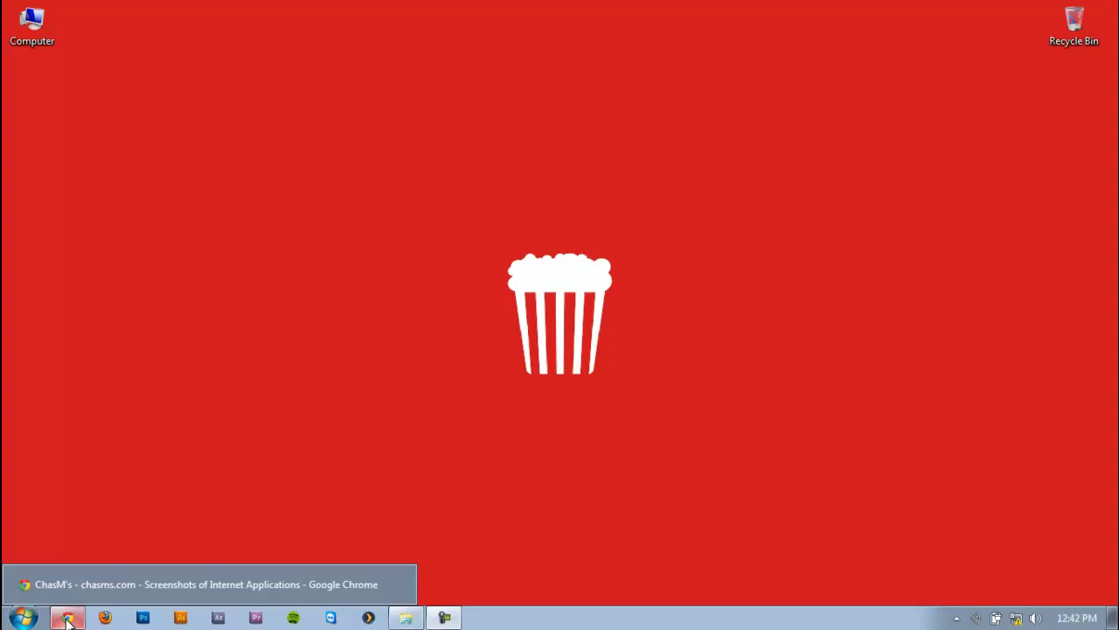
click(68, 619)
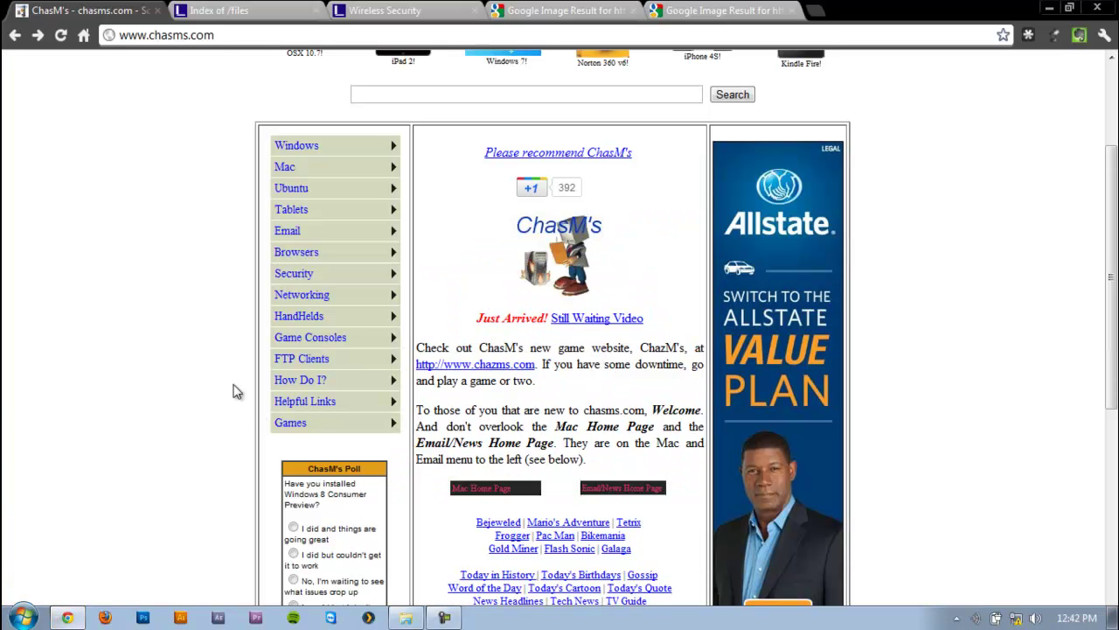
click(546, 10)
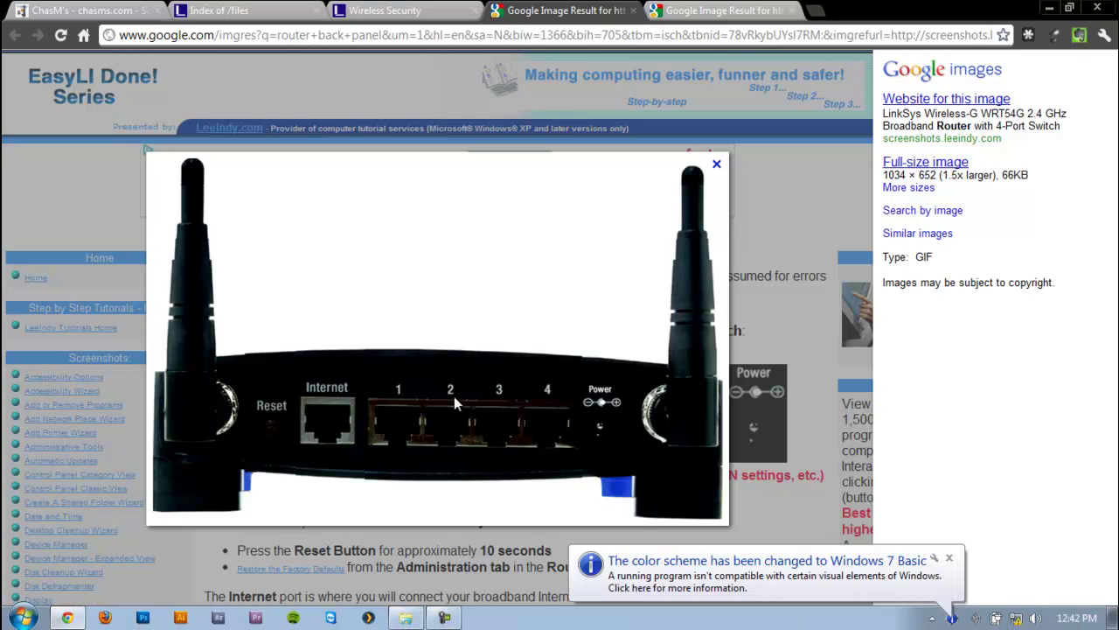
click(949, 558)
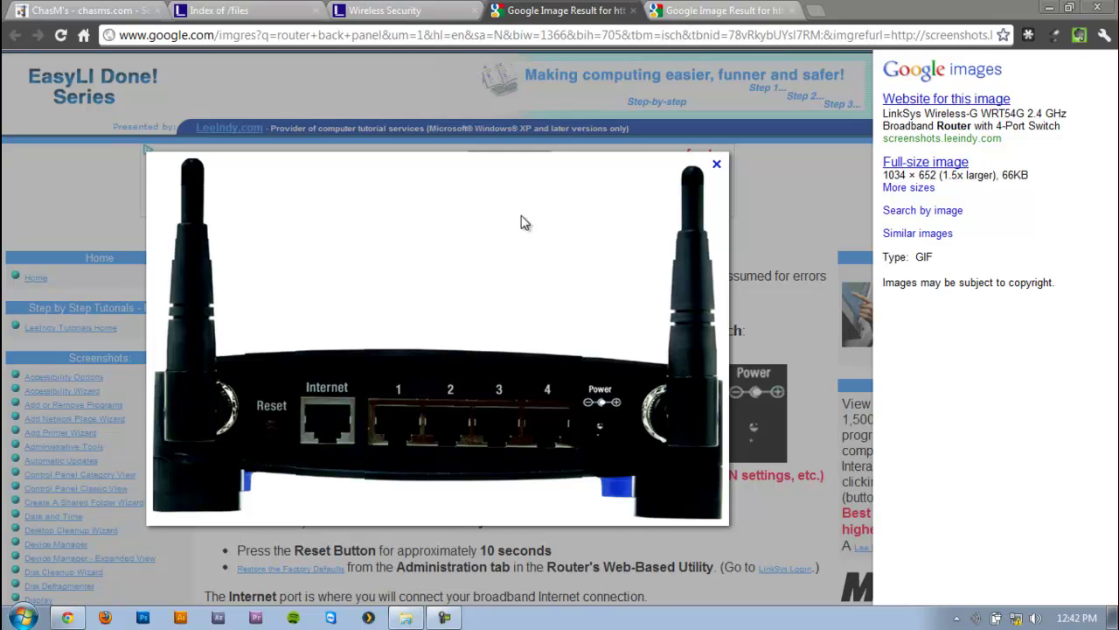
click(683, 20)
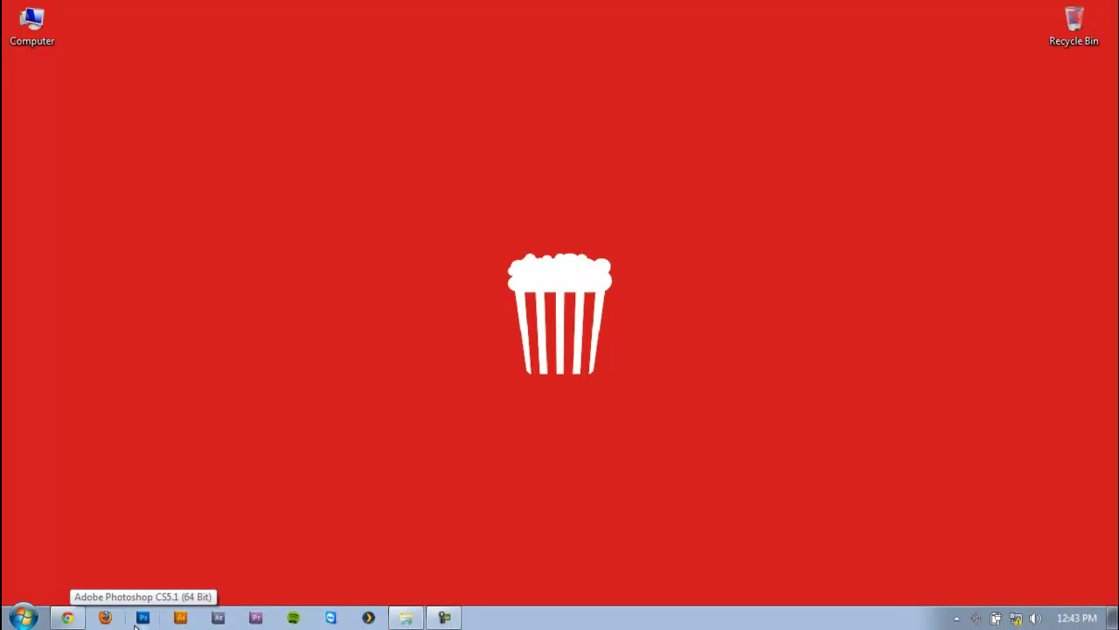
Search the Start menu for cmd
mouse_move(69, 617)
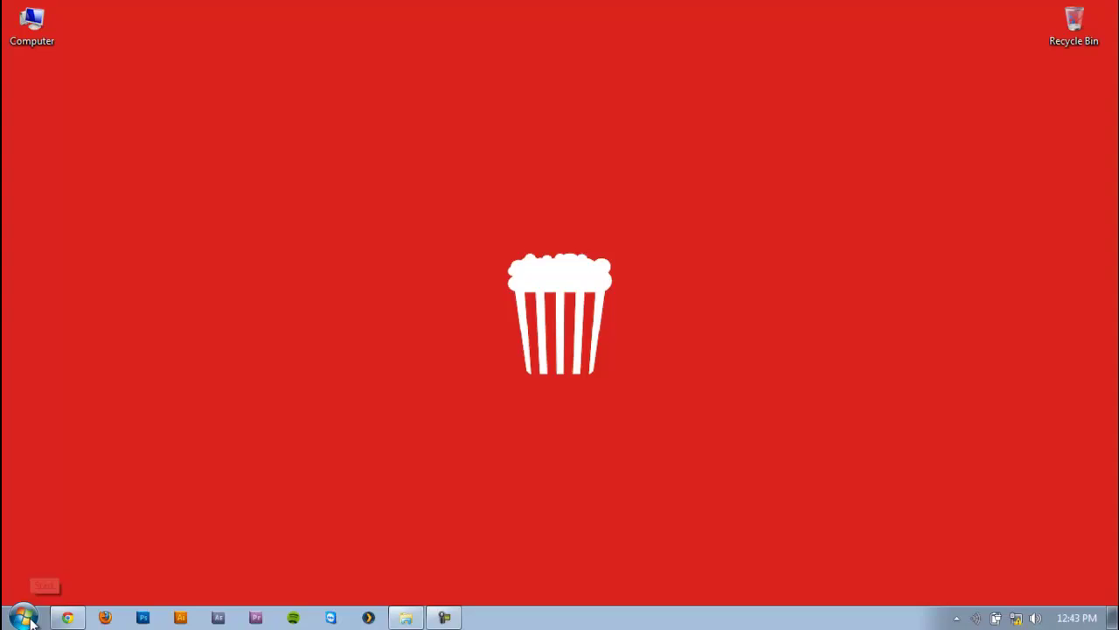
click(30, 621)
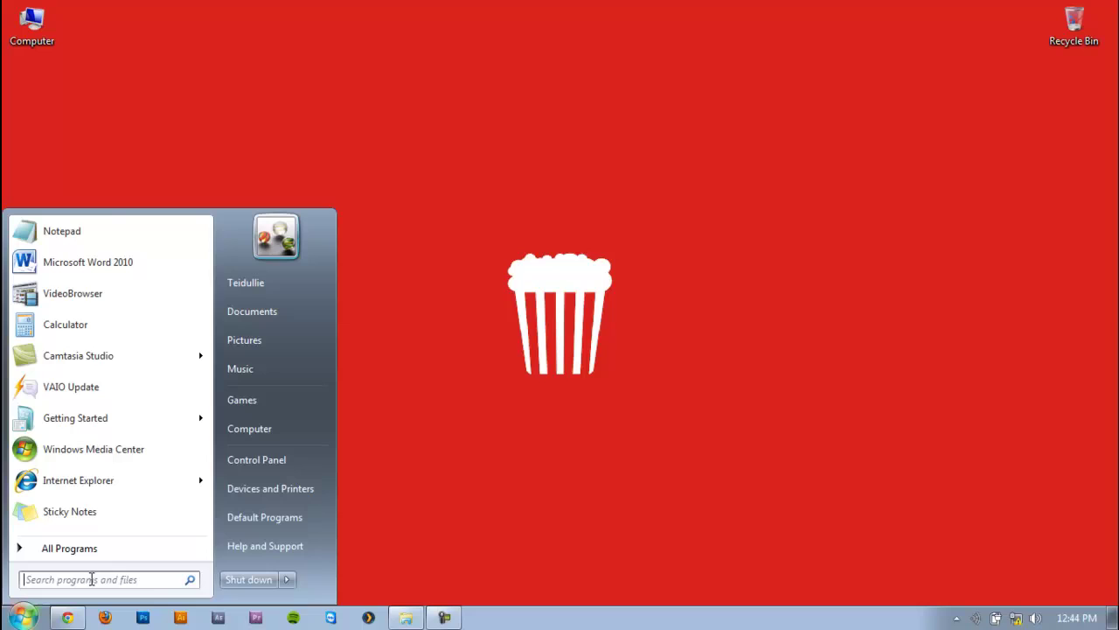
text(cmd)
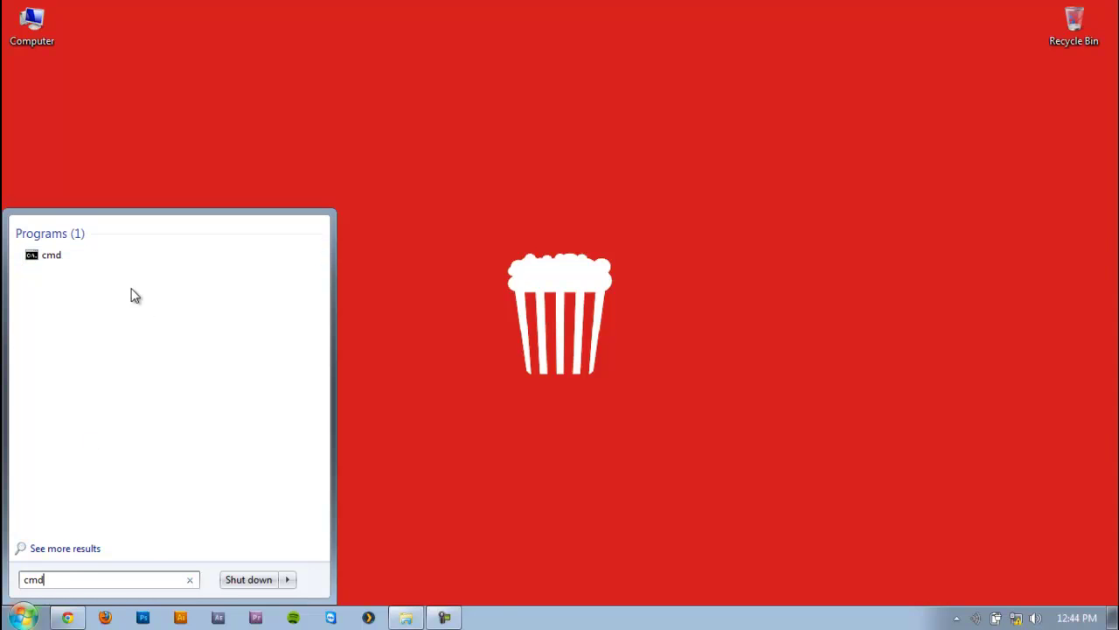
Launch cmd, run ipconfig and enlarge the window to read the Ethernet gateway 192.168.1.1
click(58, 259)
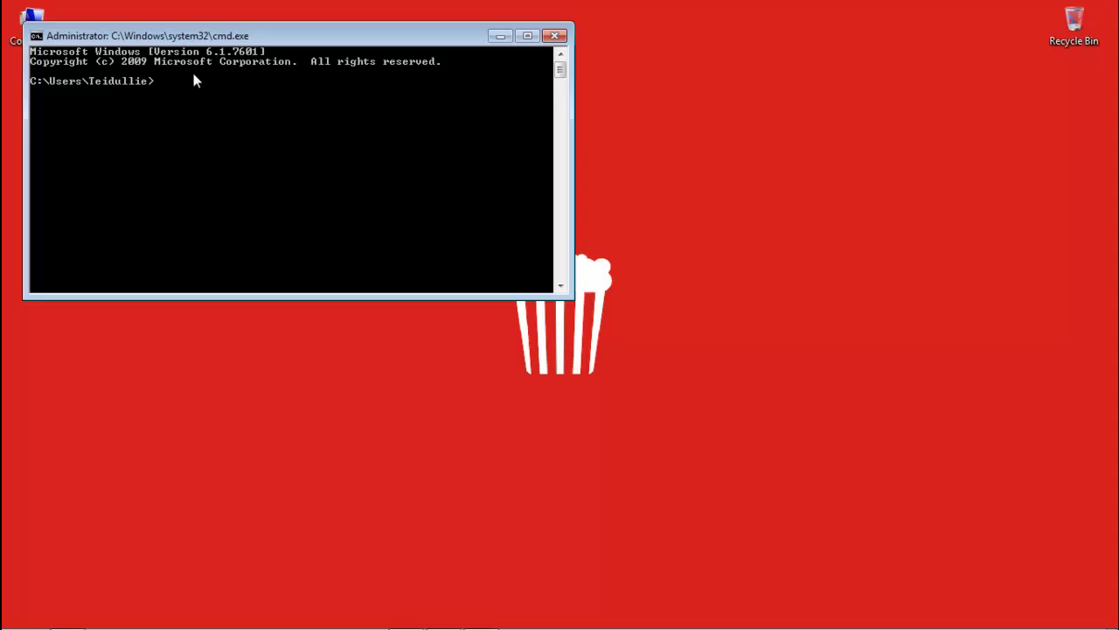
drag(192, 68, 330, 127)
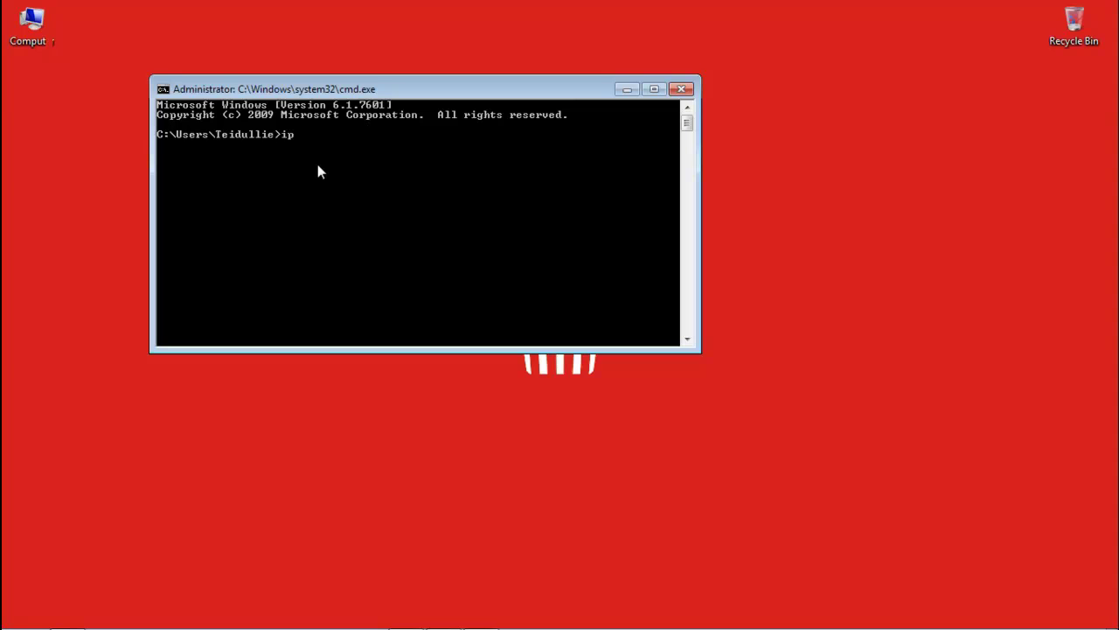
key(Return)
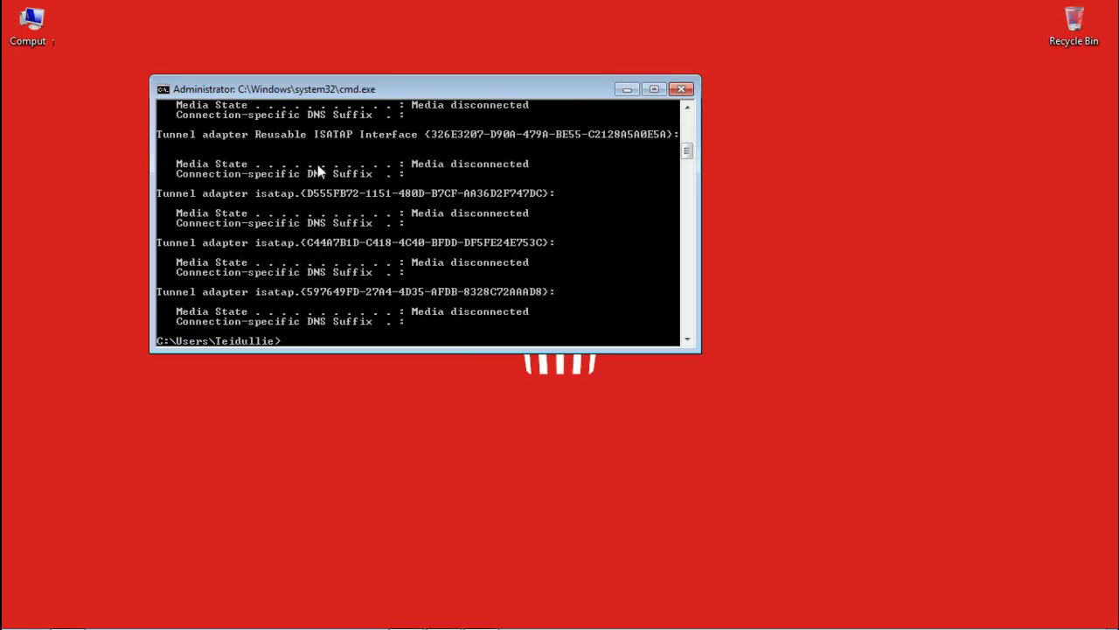
drag(443, 350, 446, 549)
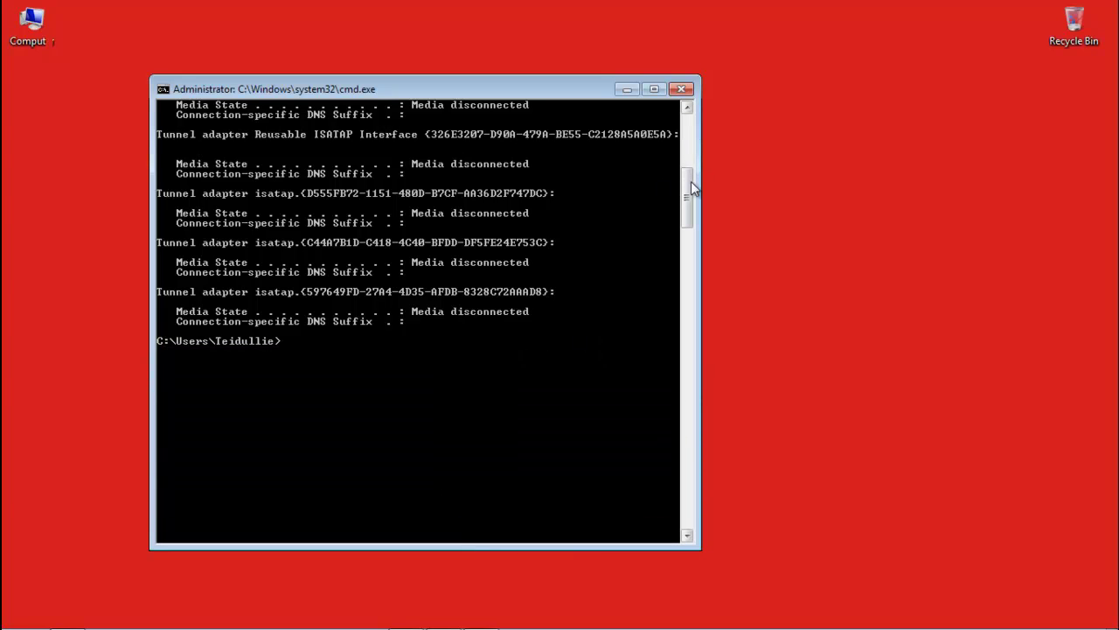
drag(685, 200, 694, 145)
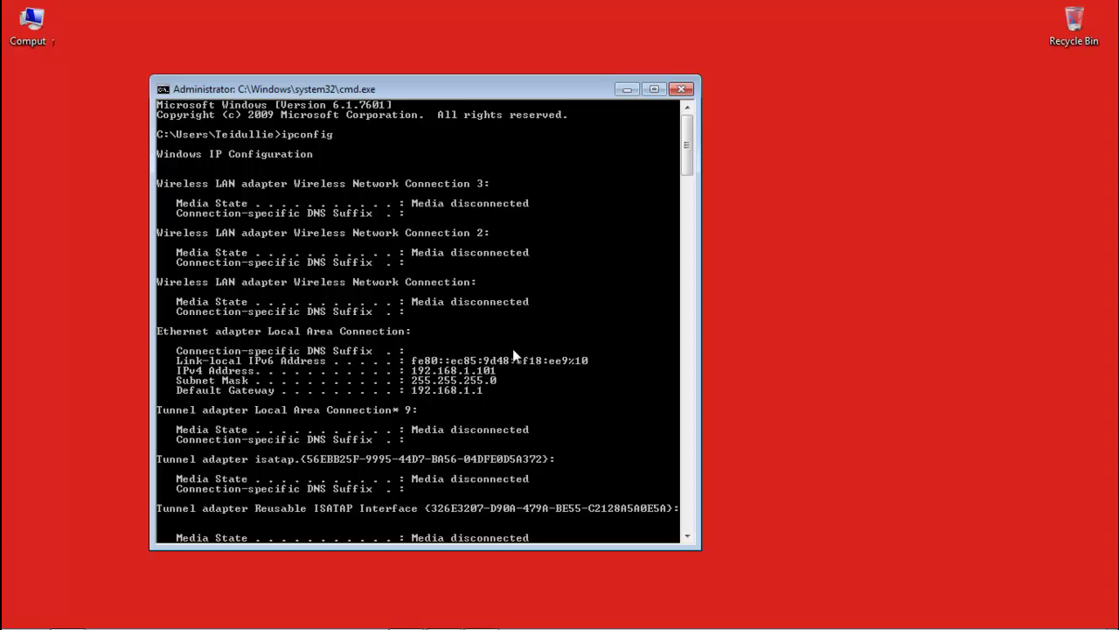
Close the console and load the router page at 192.168.1.1 in Firefox
click(684, 90)
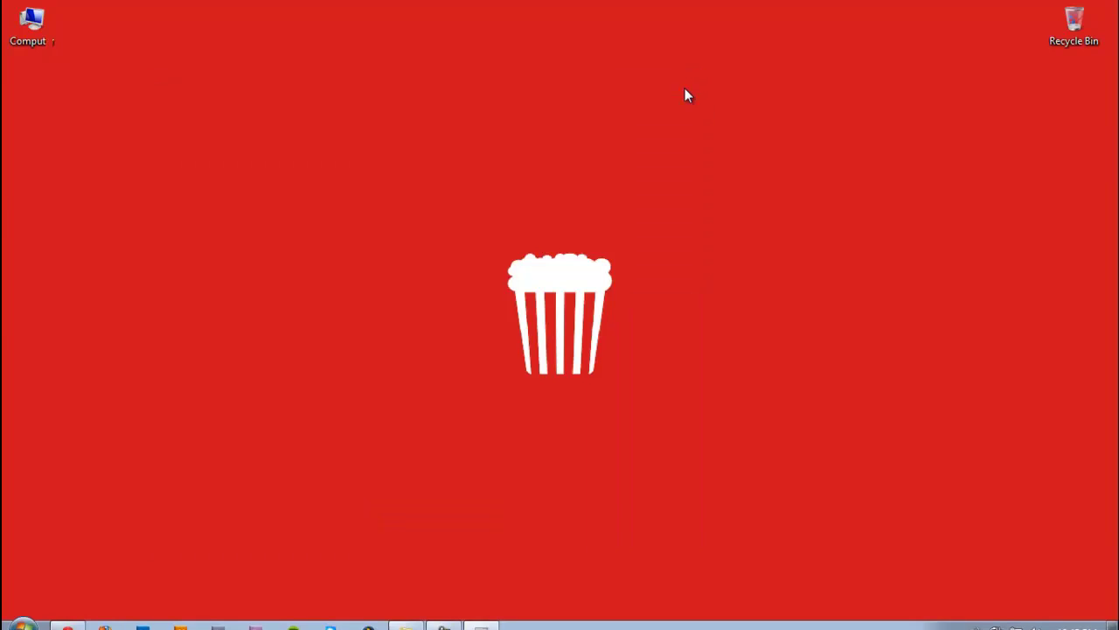
click(105, 618)
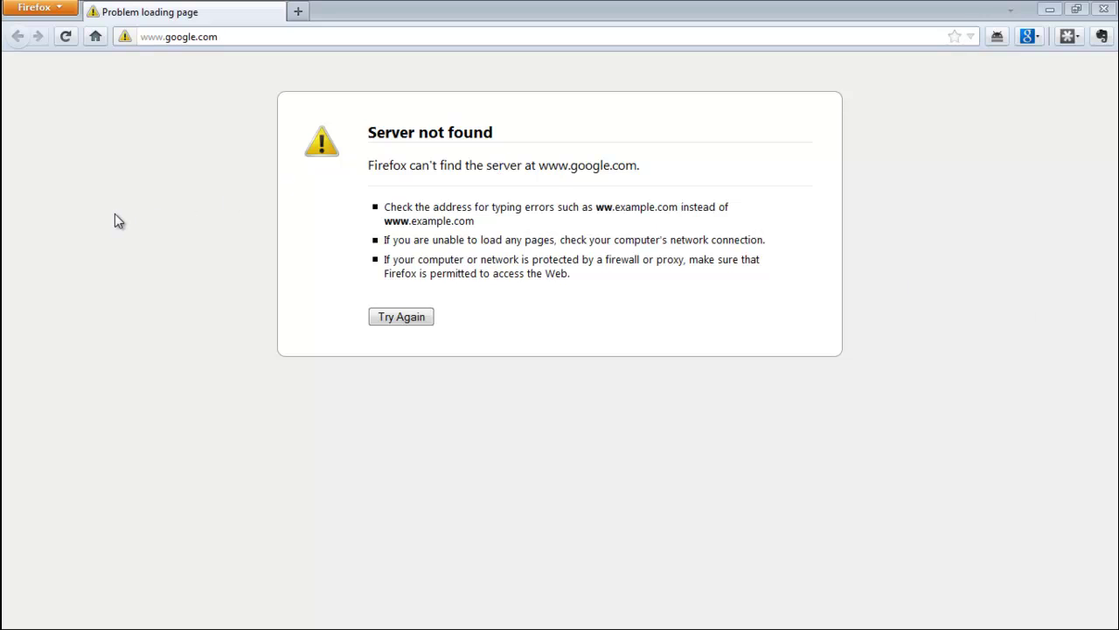
click(329, 35)
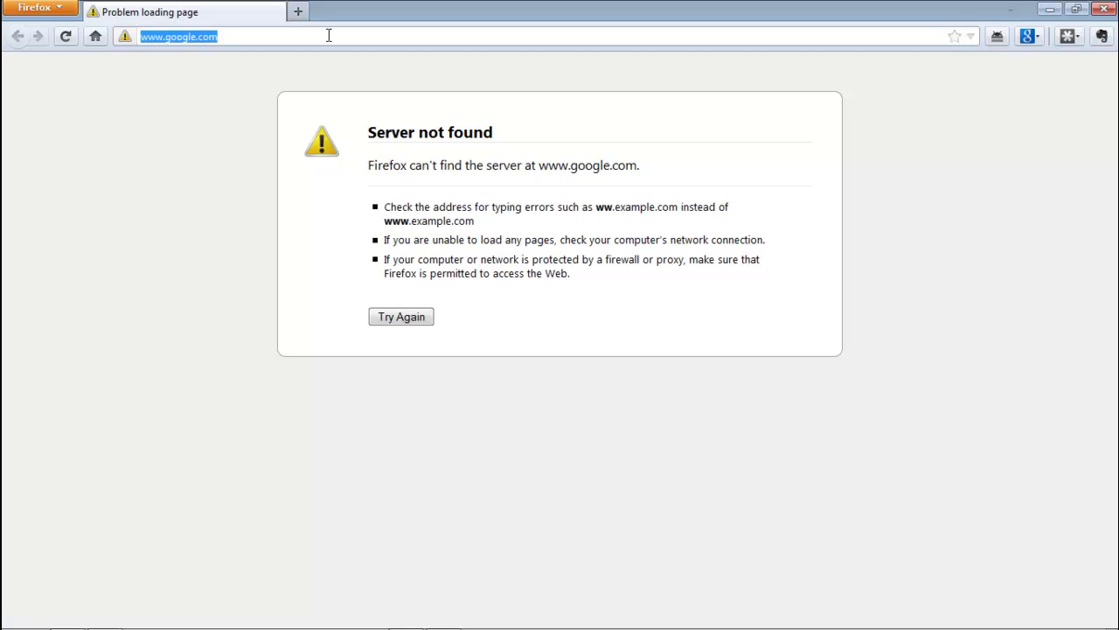
text(192)
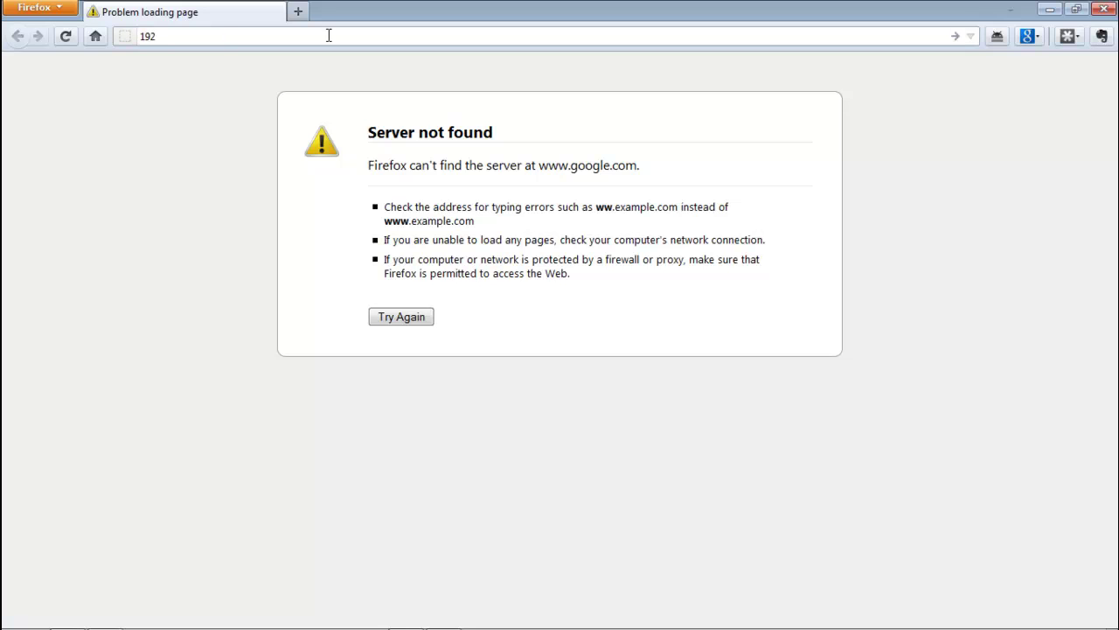
text(.)
text(168)
text(.1.12)
key(BackSpace)
text(.1)
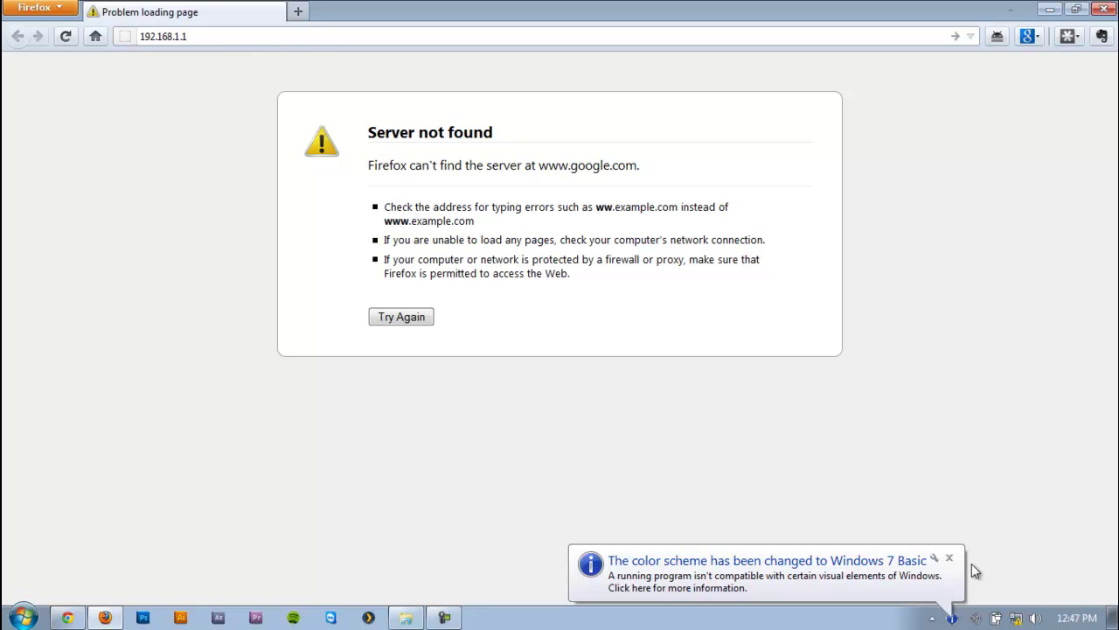
click(950, 558)
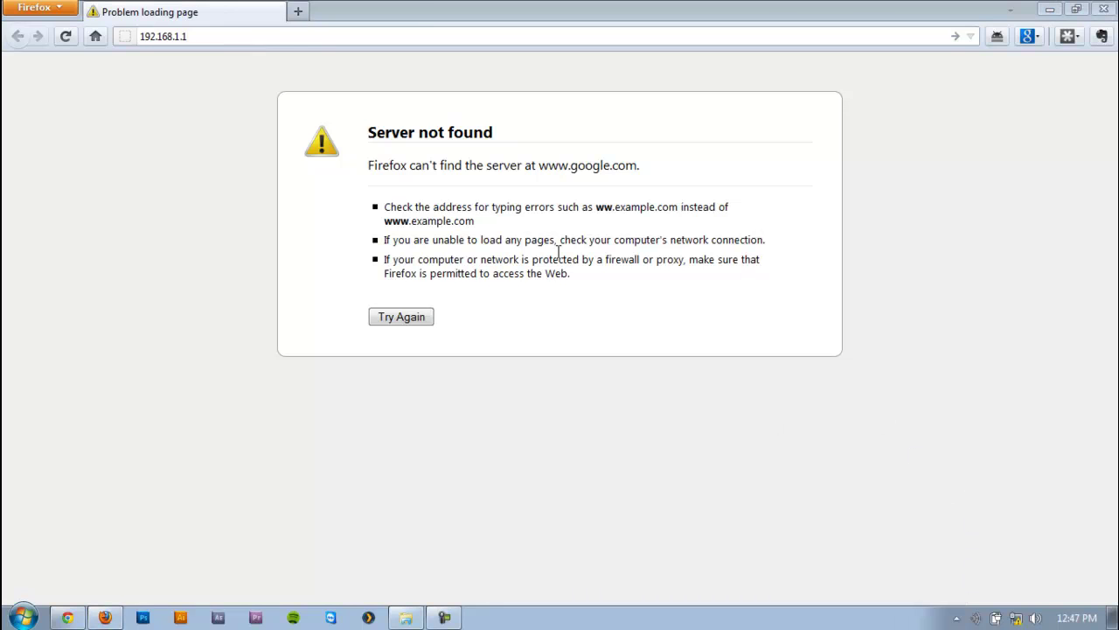
click(414, 33)
key(Return)
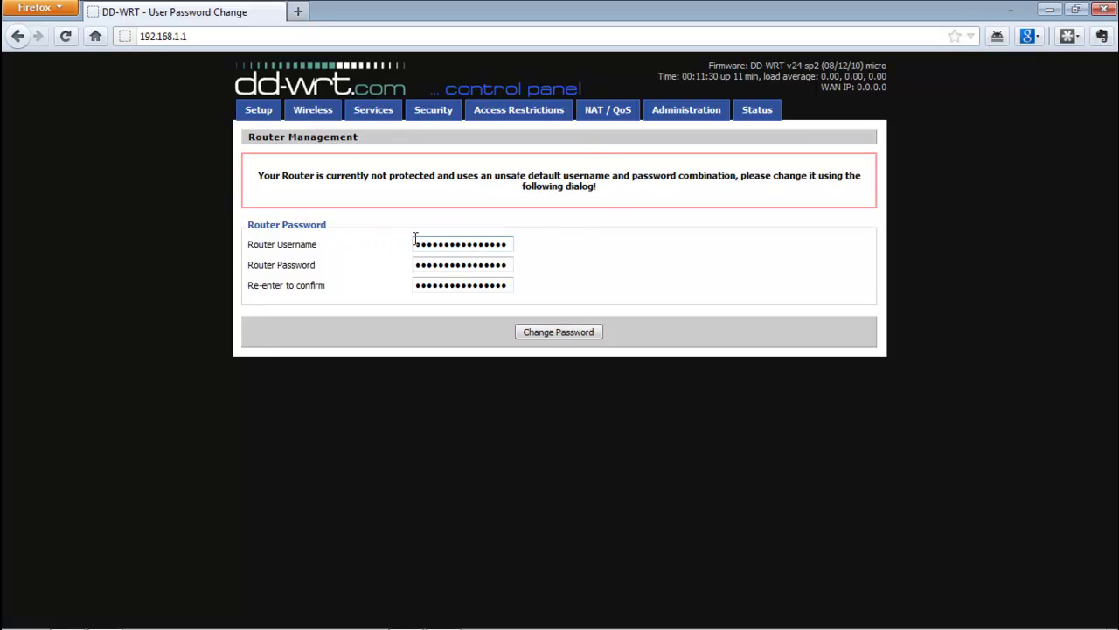
Replace the existing router username with a new one
click(500, 245)
key(ctrl+a)
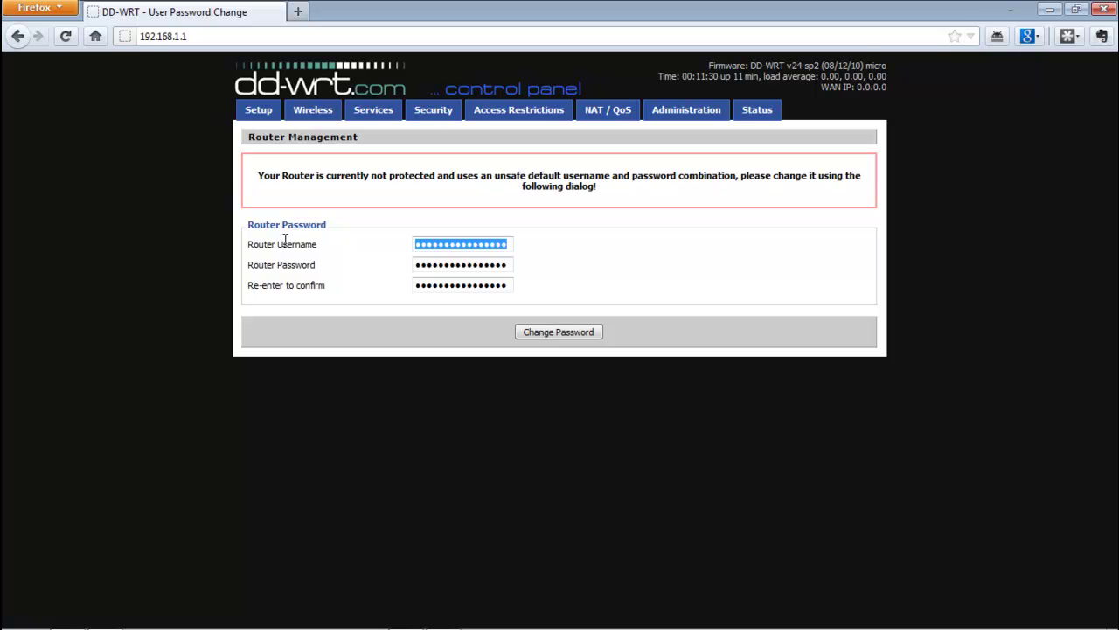
text(abc)
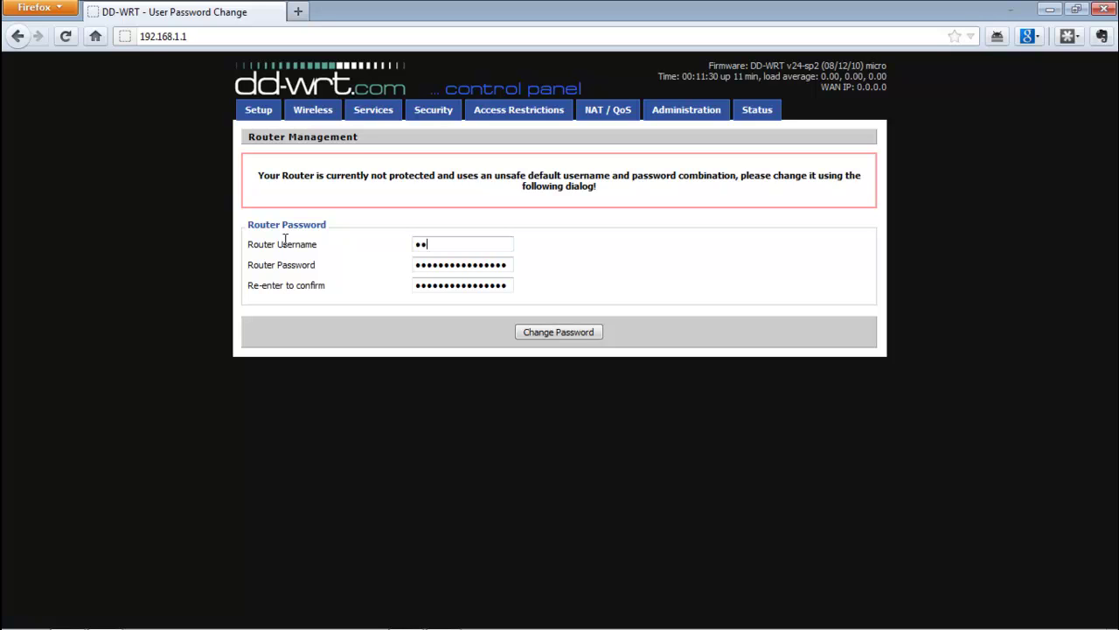
Enter the new router password and repeat it in the confirmation field
key(Tab)
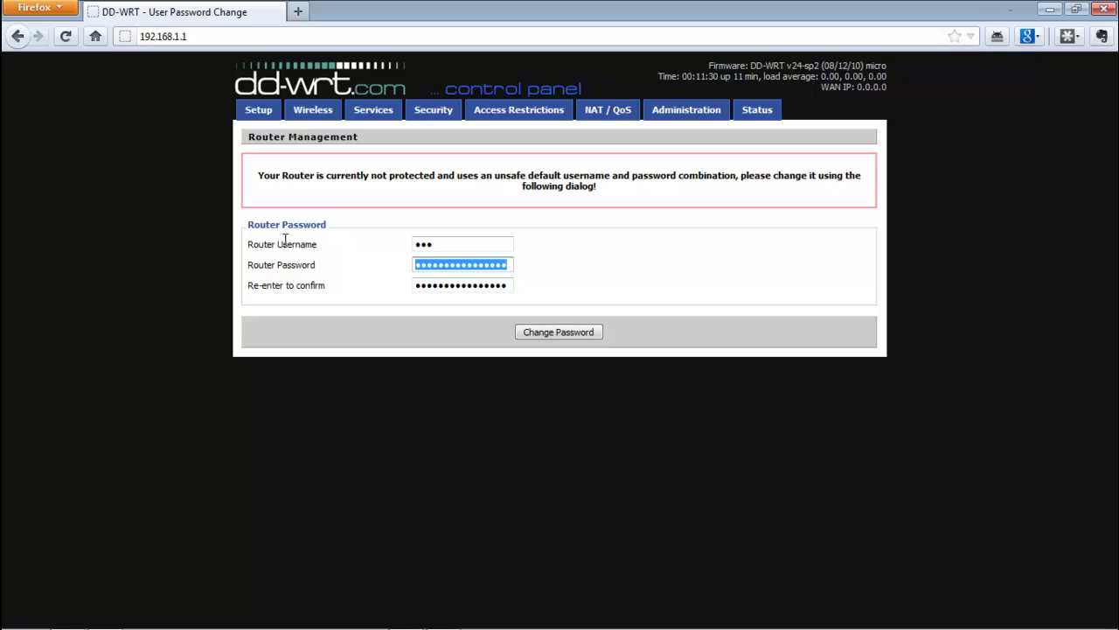
key(BackSpace)
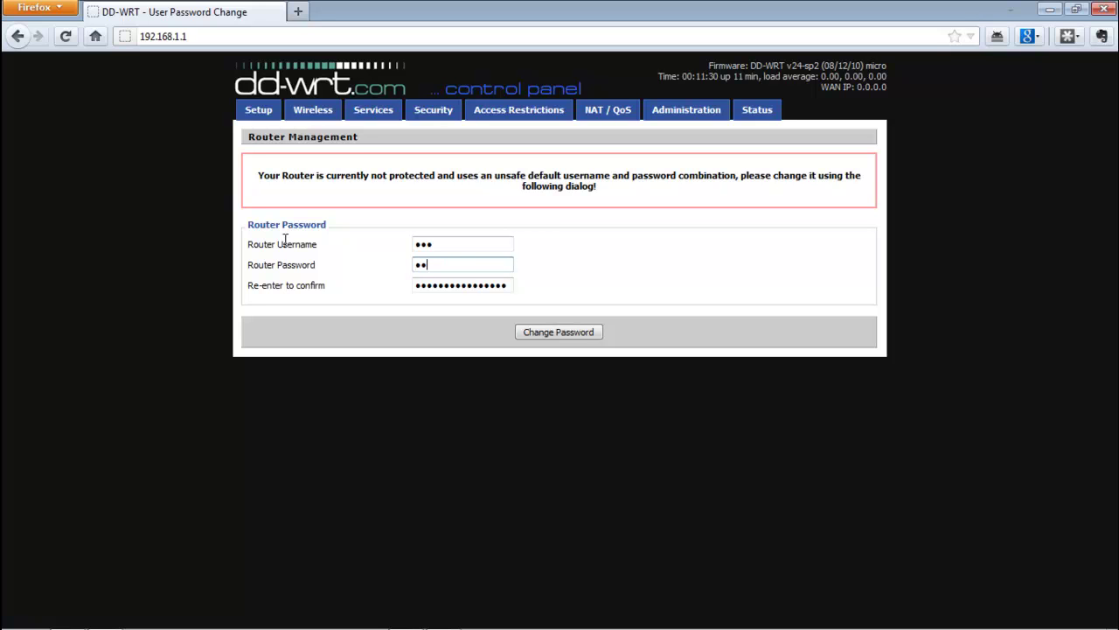
key(Tab)
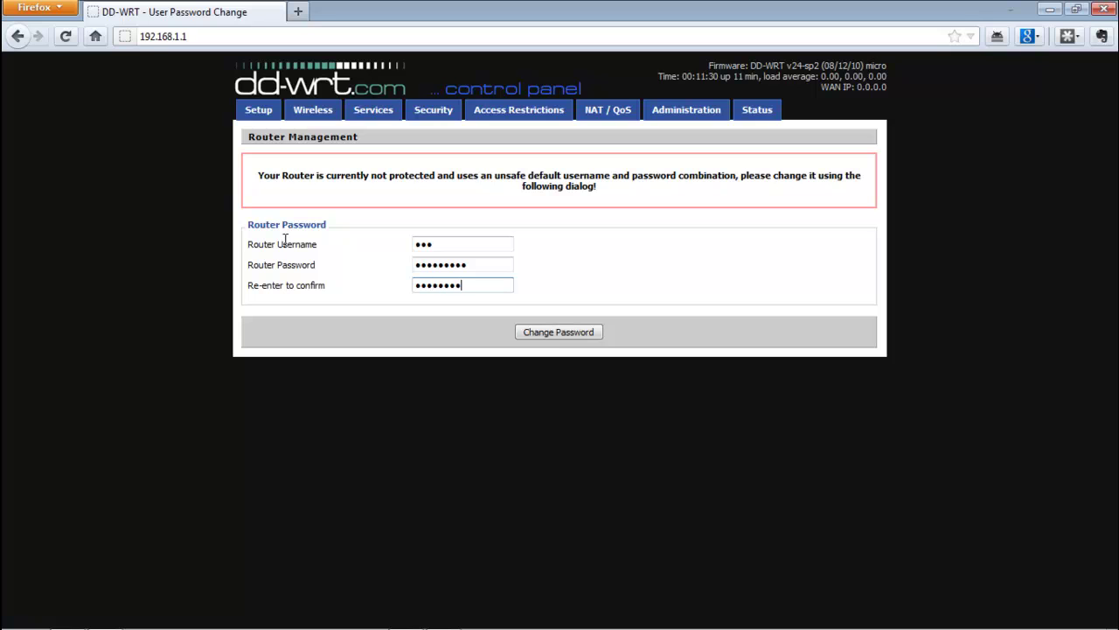
Save the new login, then sign in with the new username and password to reach Basic Setup
click(576, 333)
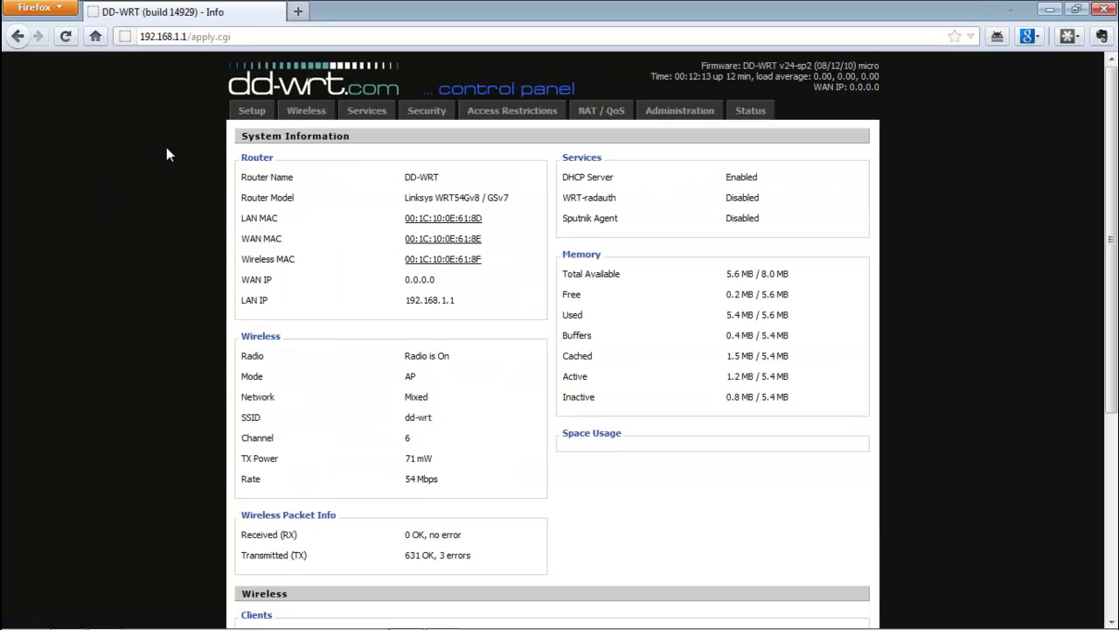
click(252, 112)
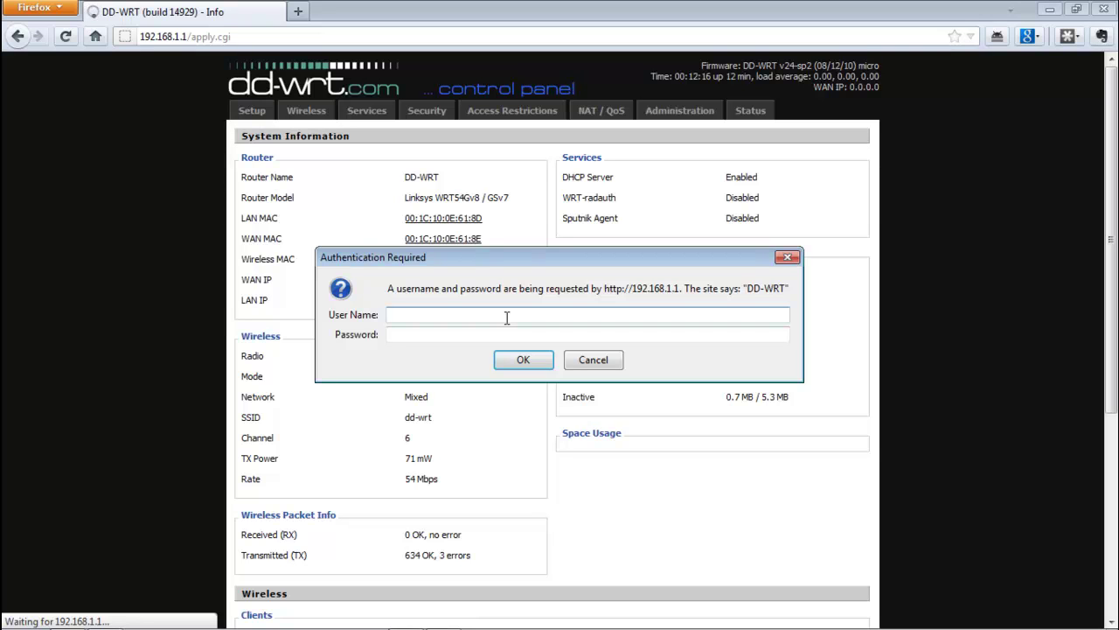
text(ted)
key(Tab)
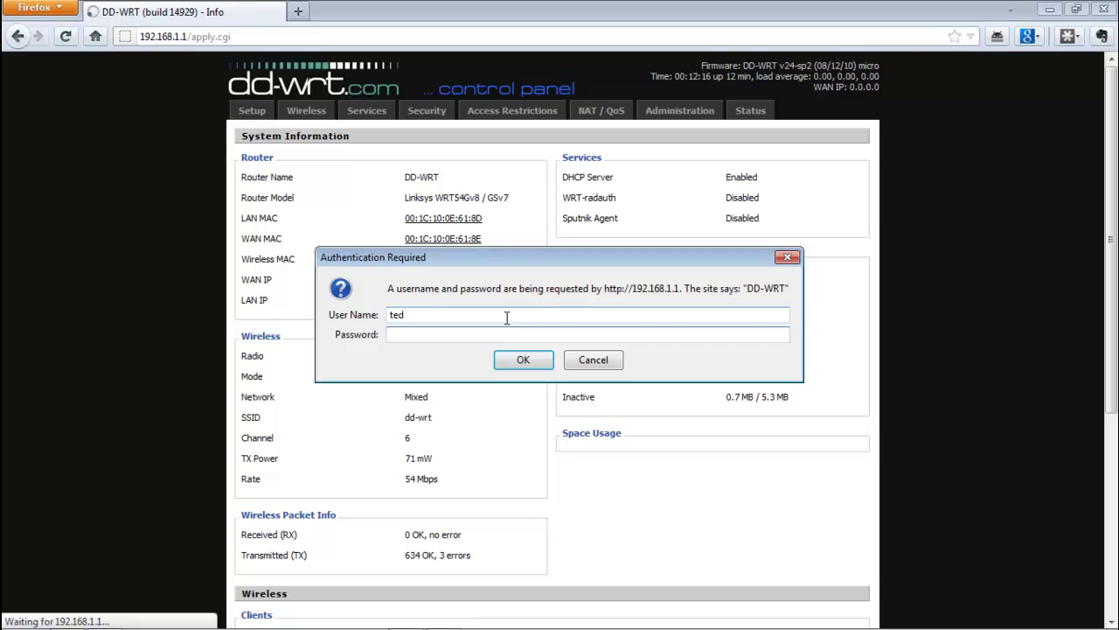
text(**********)
key(Return)
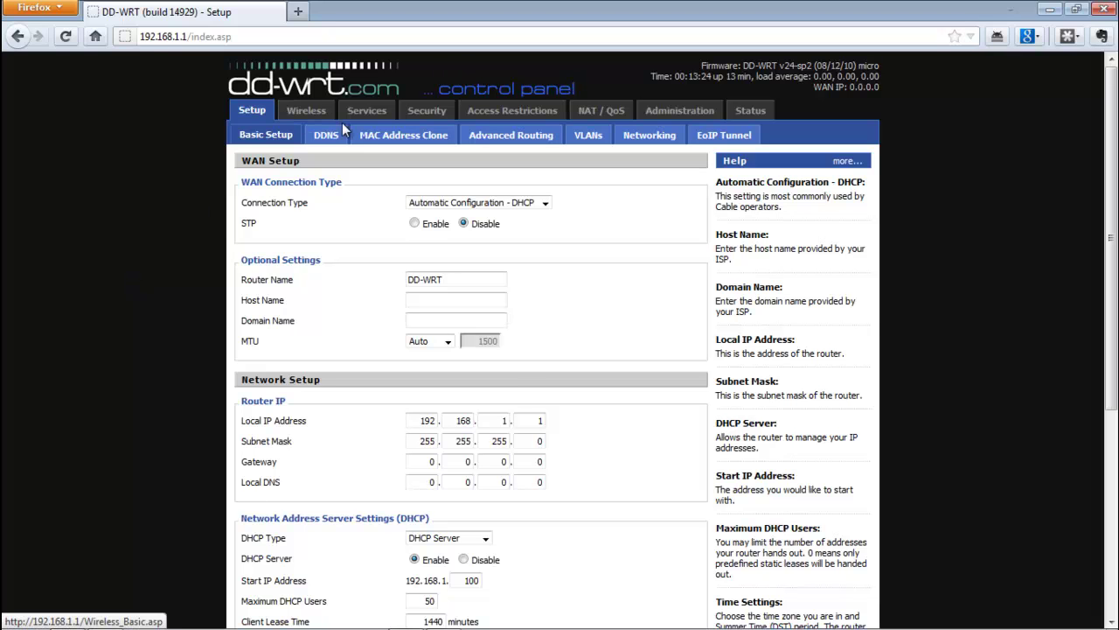
Go to the Wireless Basic Settings page showing SSID dd-wrt on channel 6
click(303, 117)
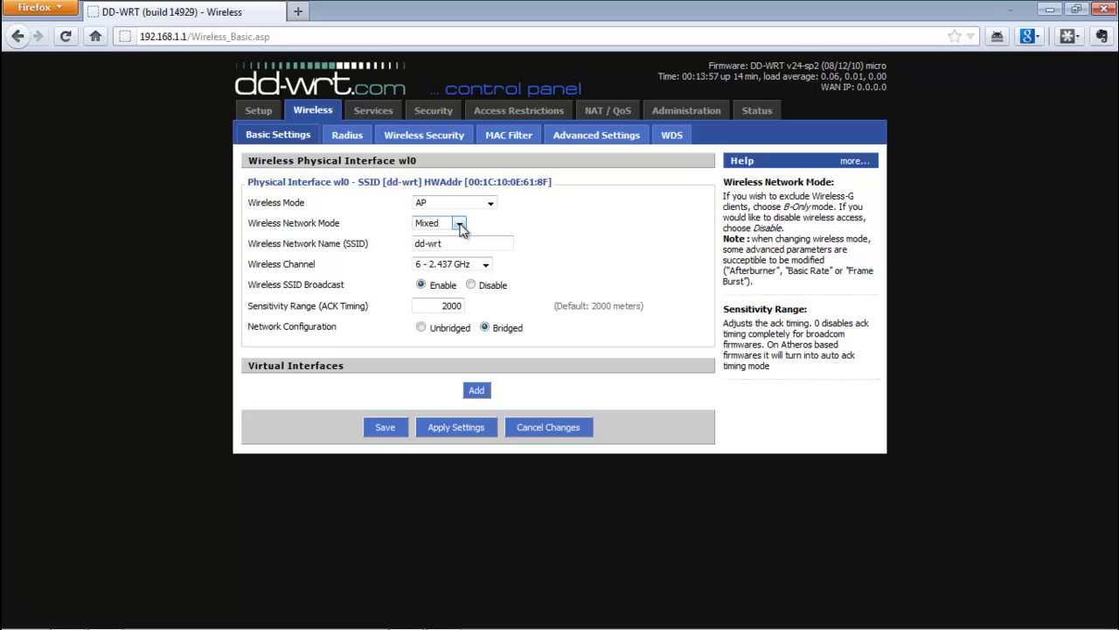
Switch the network mode to G-Only and rename the SSID from dd-wrt to 'test video'
click(459, 225)
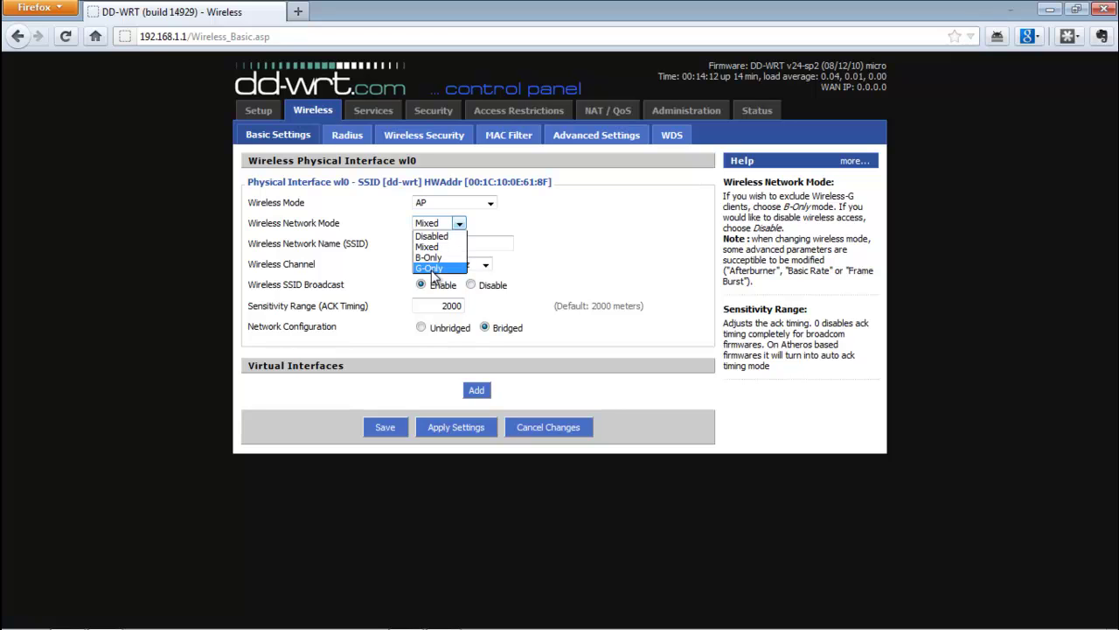
click(432, 270)
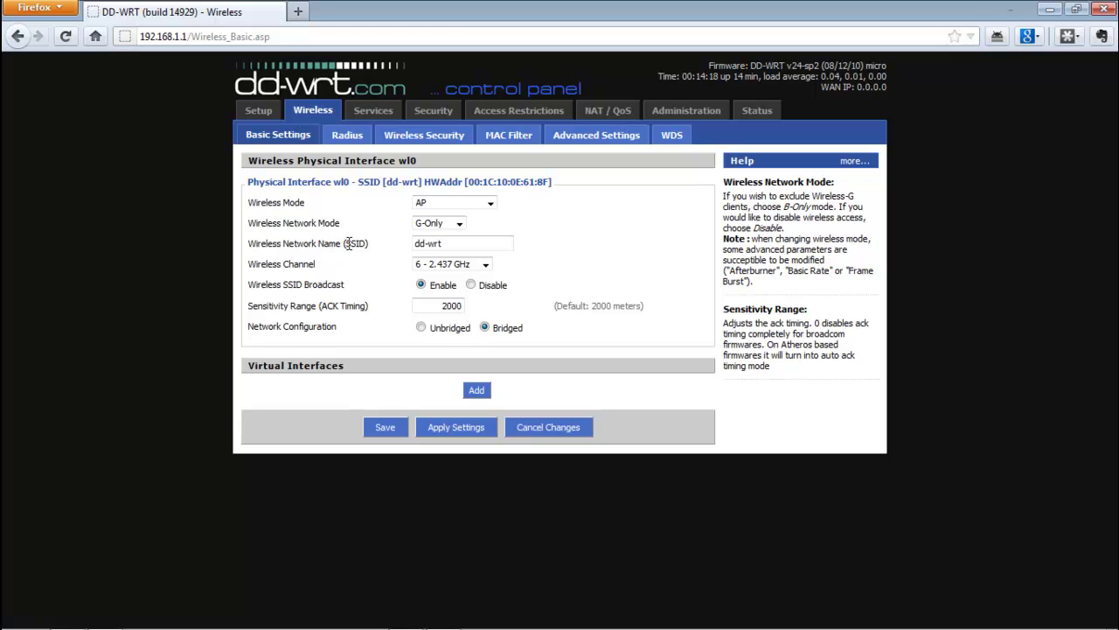
drag(479, 244, 359, 246)
text(test video)
Set the wireless channel to Auto and apply the wireless settings
click(489, 264)
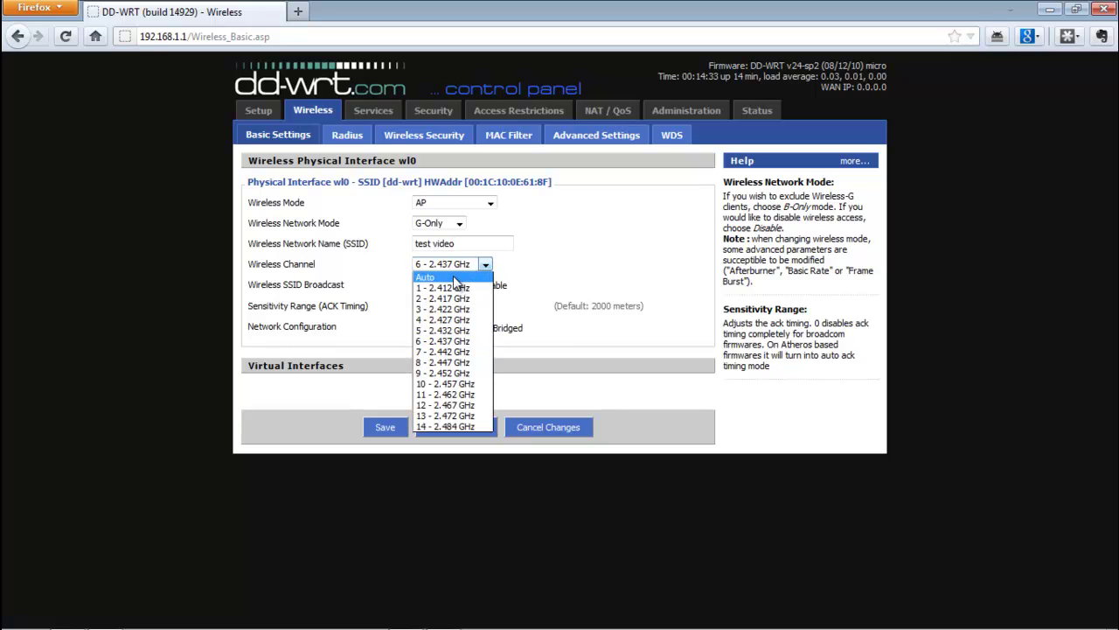
click(454, 278)
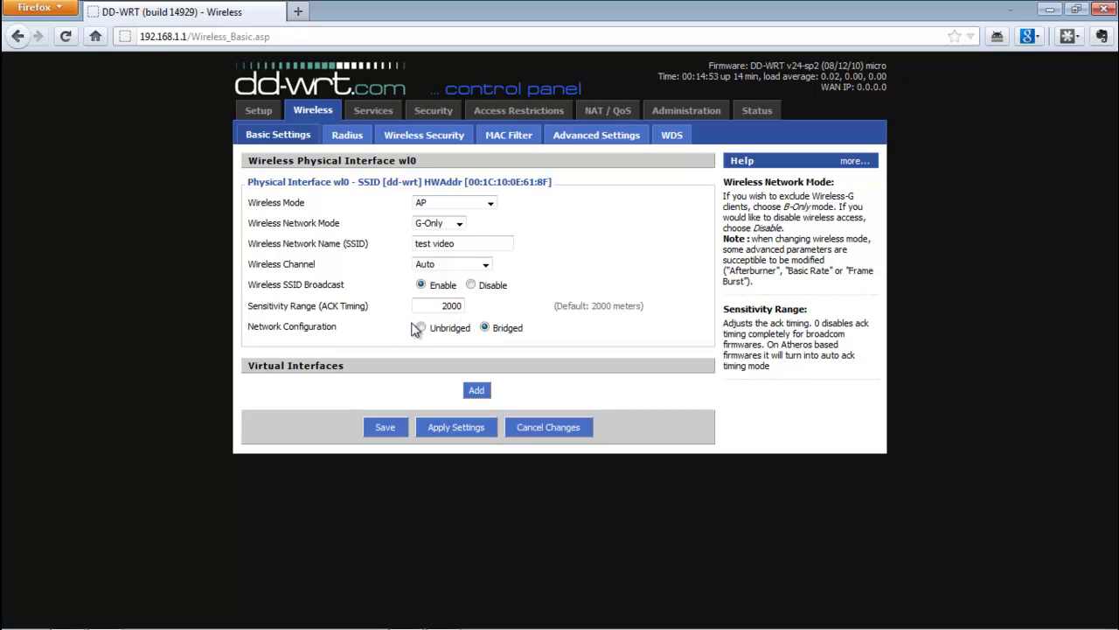
click(450, 430)
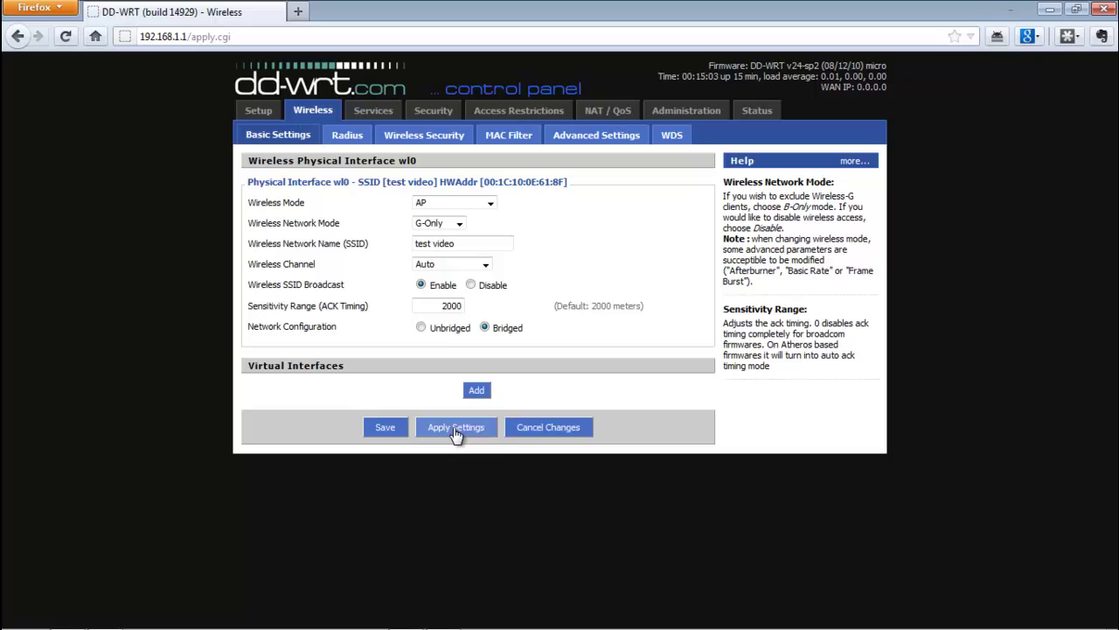
Go to the Wireless Security subtab for wl0 and expand the Security Mode list
click(420, 247)
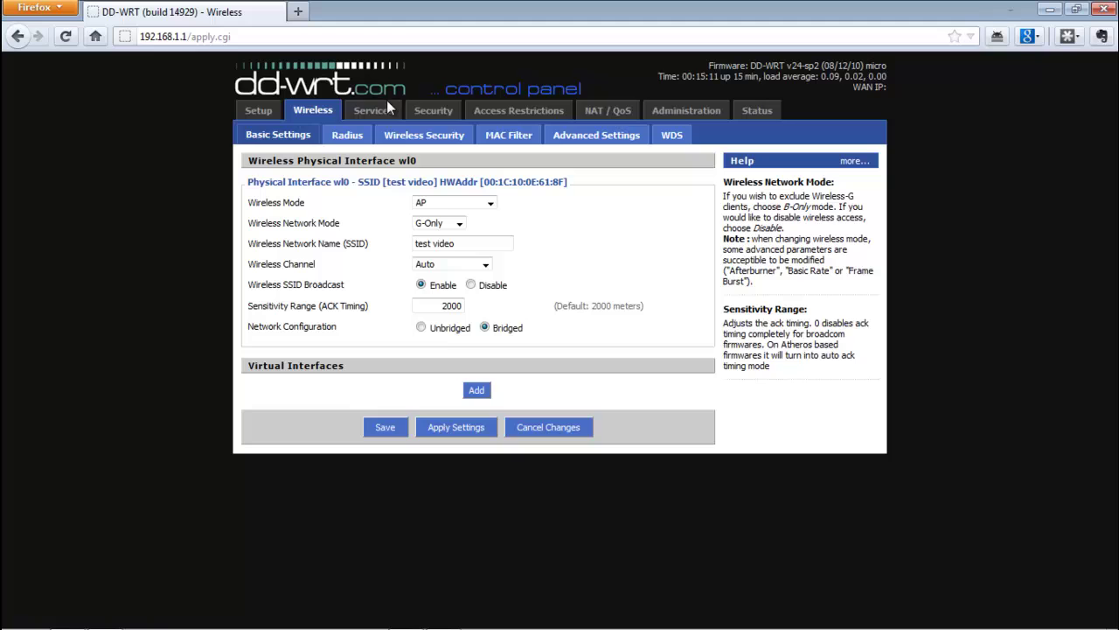
click(414, 136)
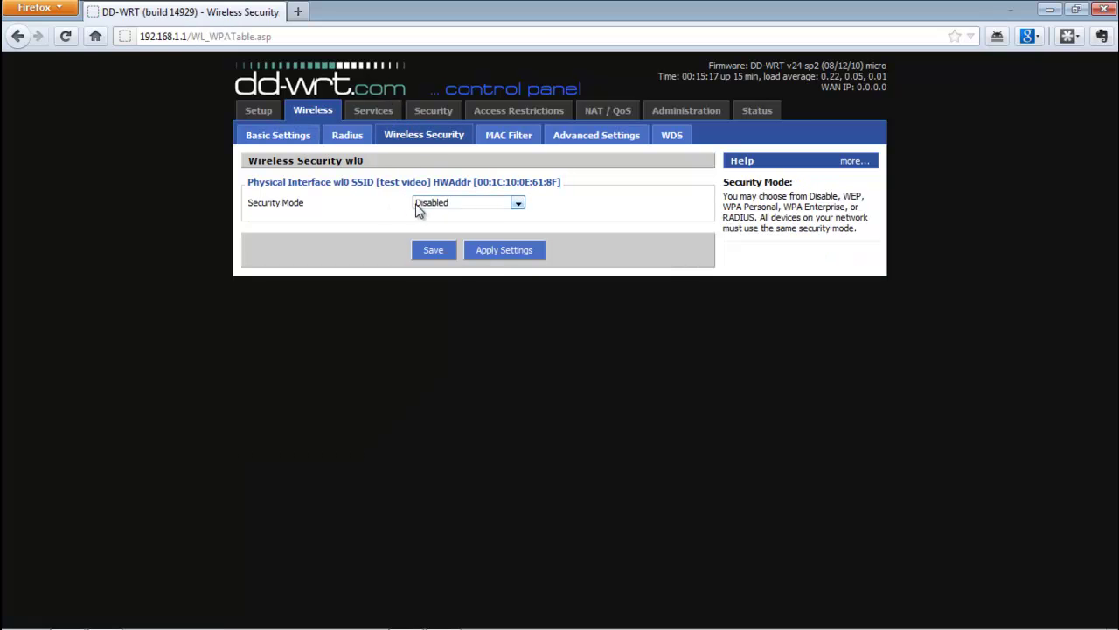
click(518, 204)
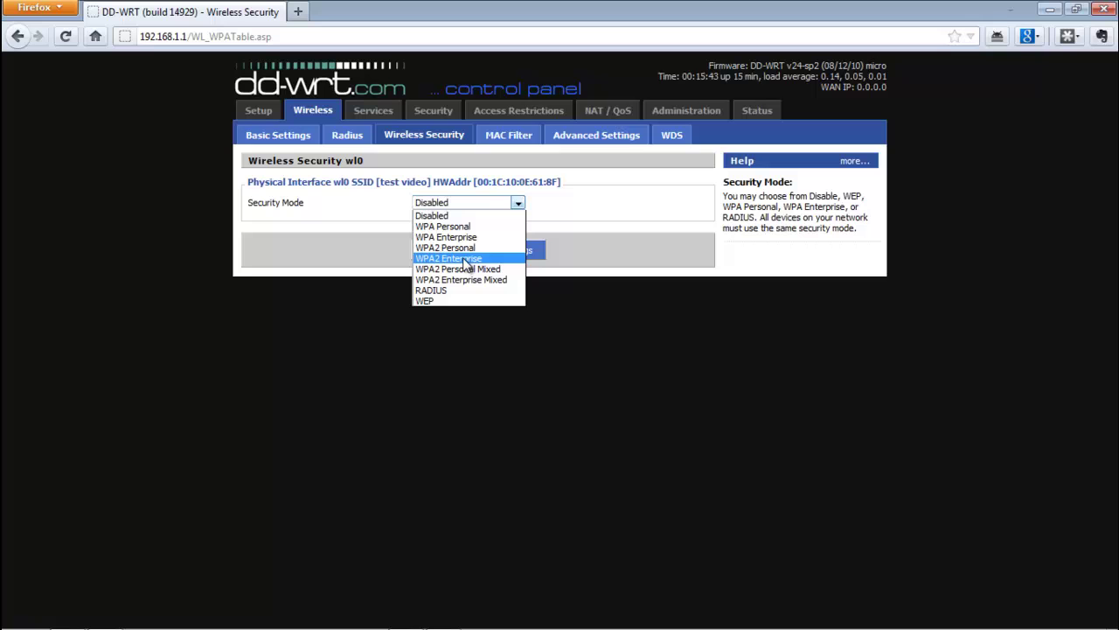
Set security to WPA2 Personal with the AES algorithm, ready for the shared key
click(464, 251)
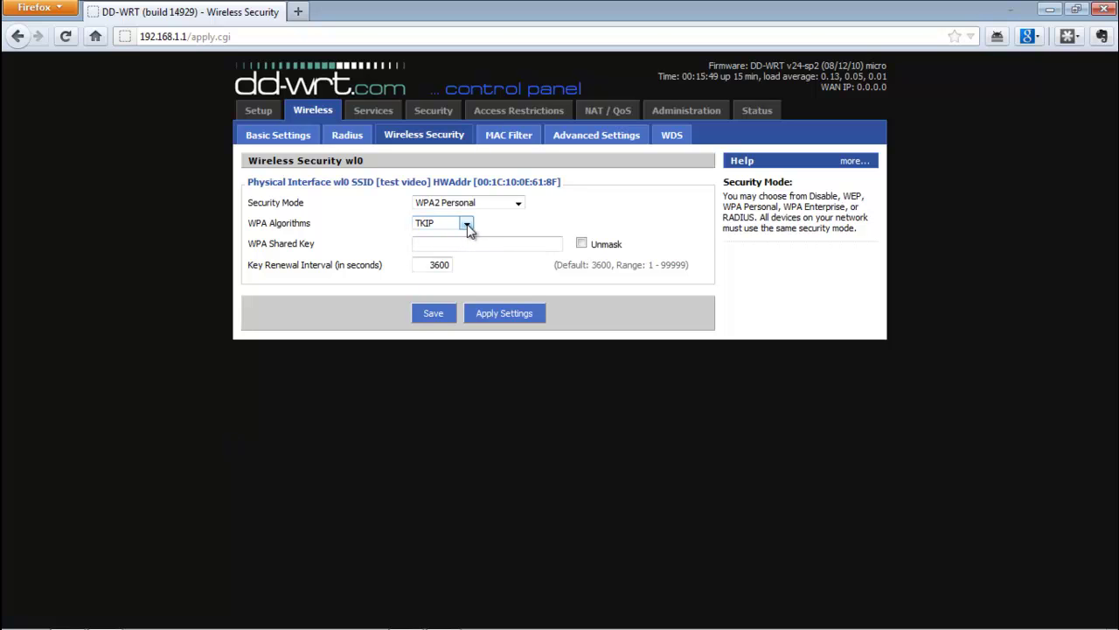
click(468, 225)
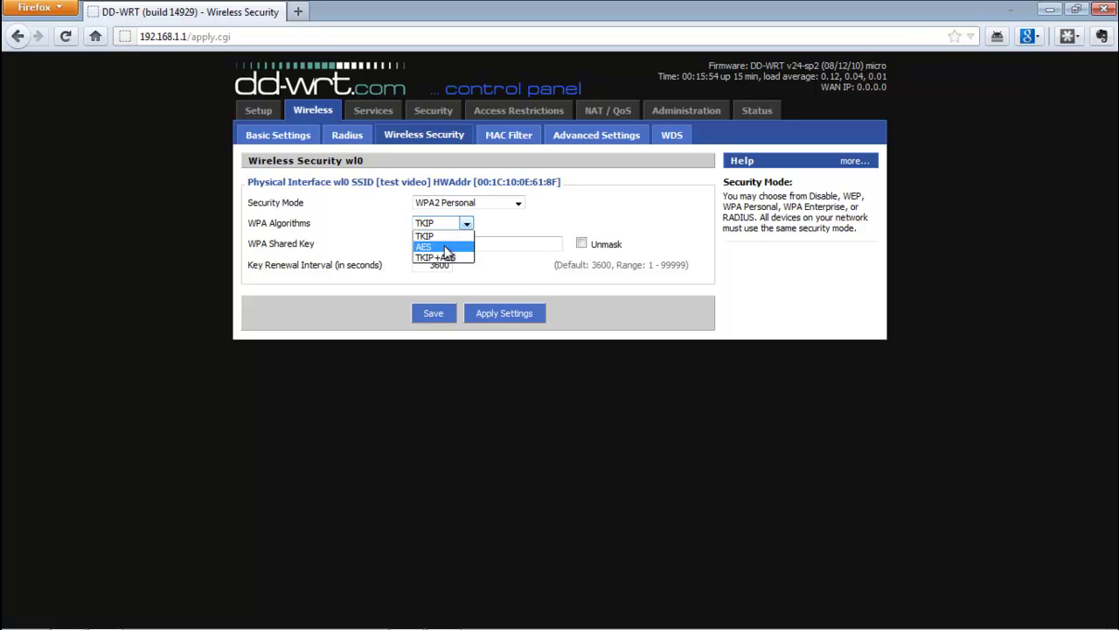
click(444, 247)
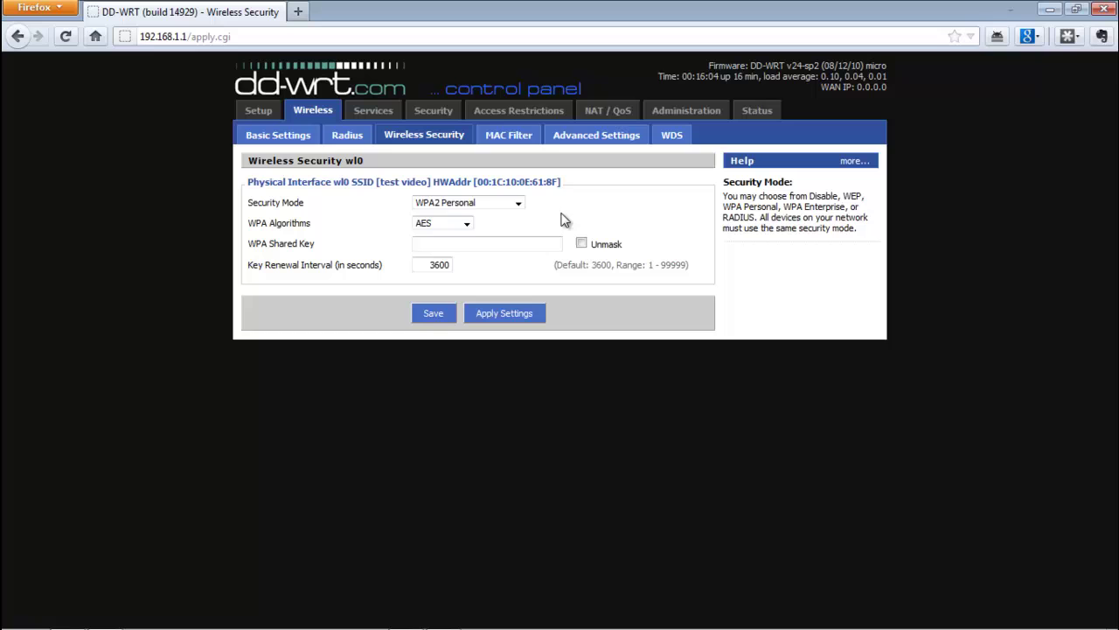
click(467, 224)
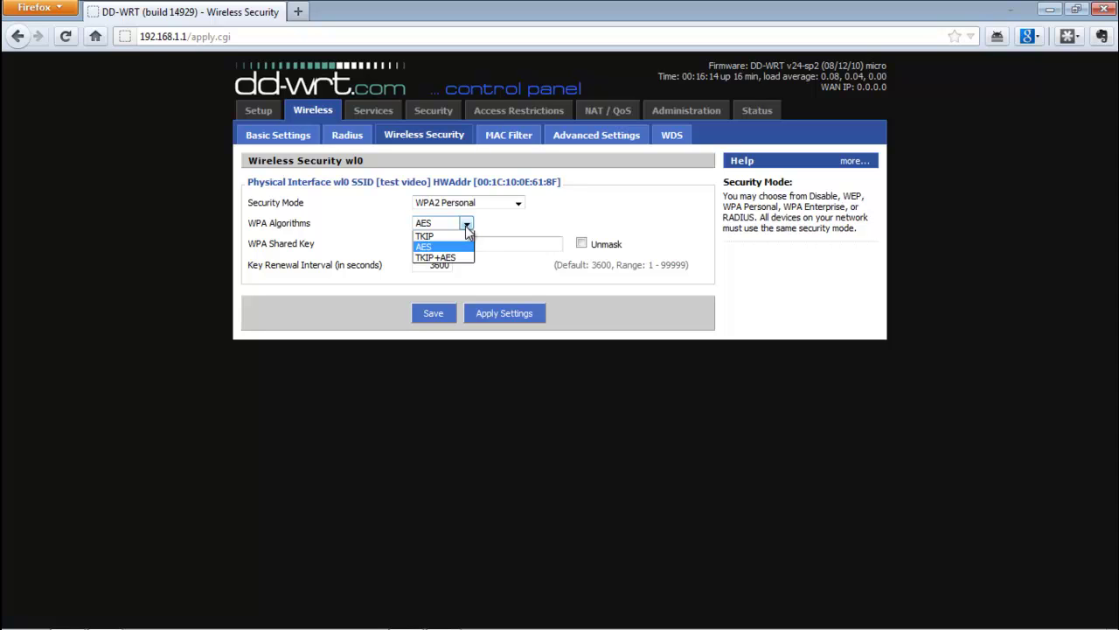
click(467, 226)
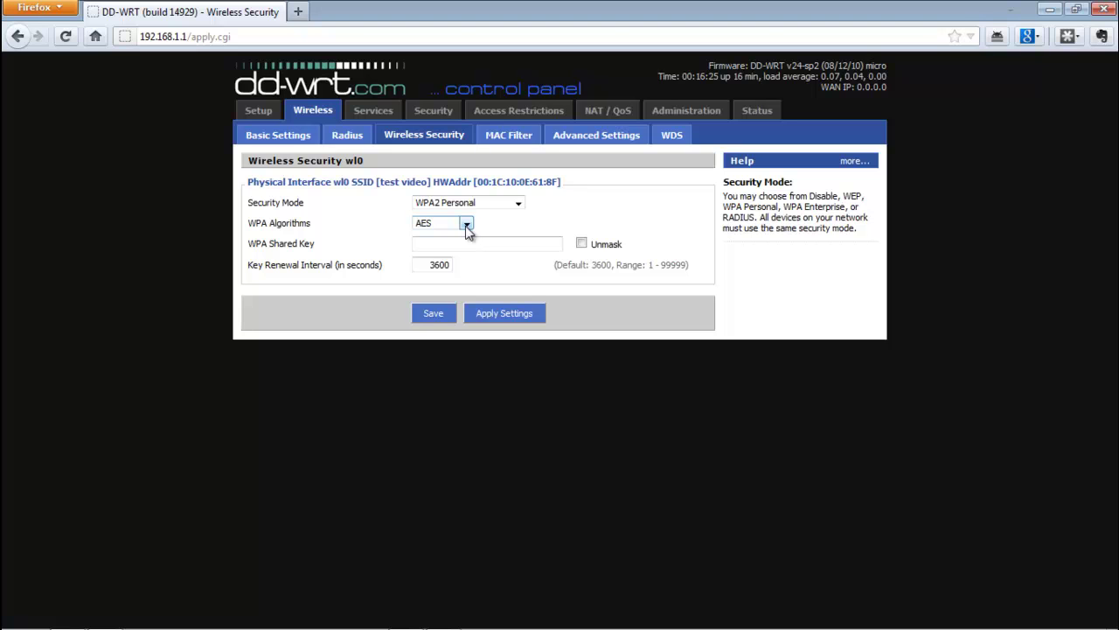
click(470, 246)
Enter the WPA shared key, verify it with Unmask, and apply the wireless security settings
text(****)
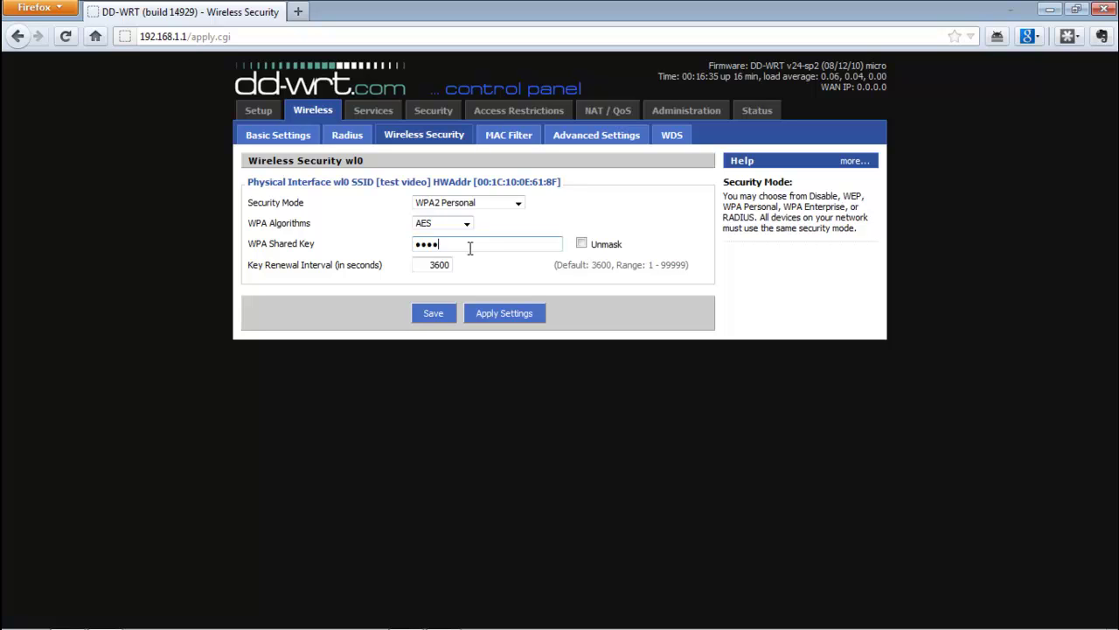
text(*******)
key(BackSpace)
key(BackSpace)
key(BackSpace)
key(BackSpace)
key(BackSpace)
key(BackSpace)
key(BackSpace)
key(BackSpace)
key(BackSpace)
key(BackSpace)
key(BackSpace)
text(************)
click(582, 244)
click(582, 244)
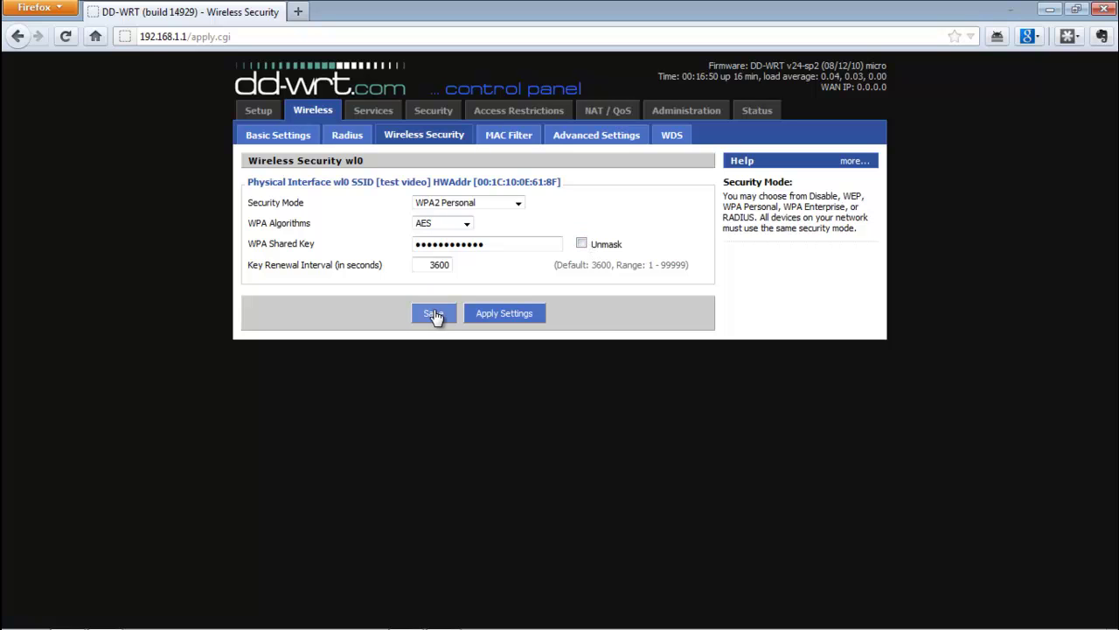
click(500, 321)
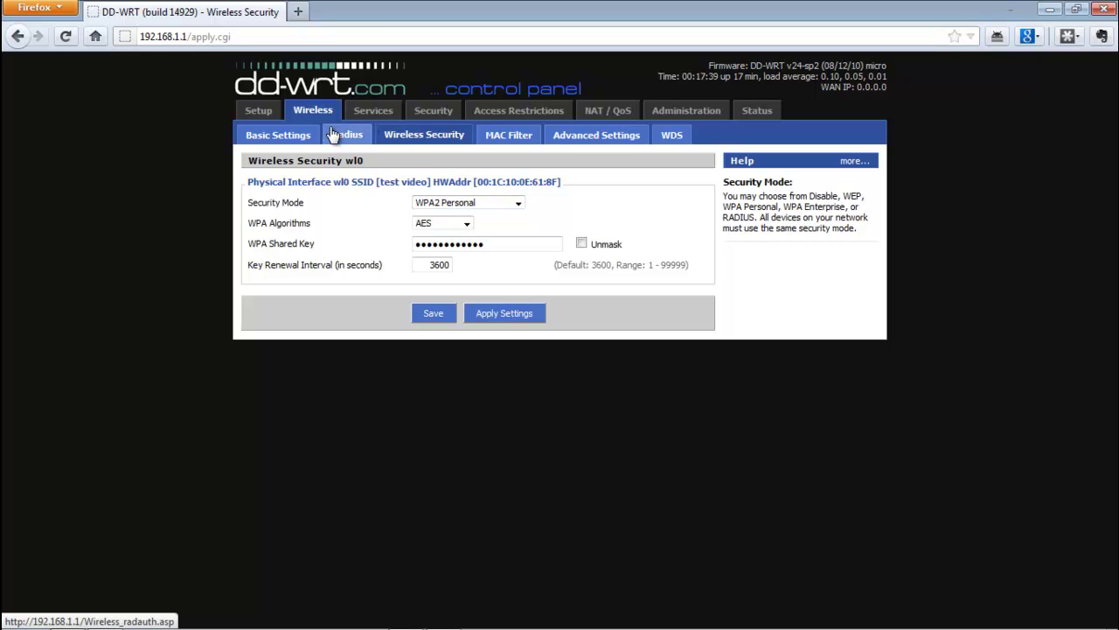
Look over the Basic Setup page, including its DHCP and time settings
click(286, 138)
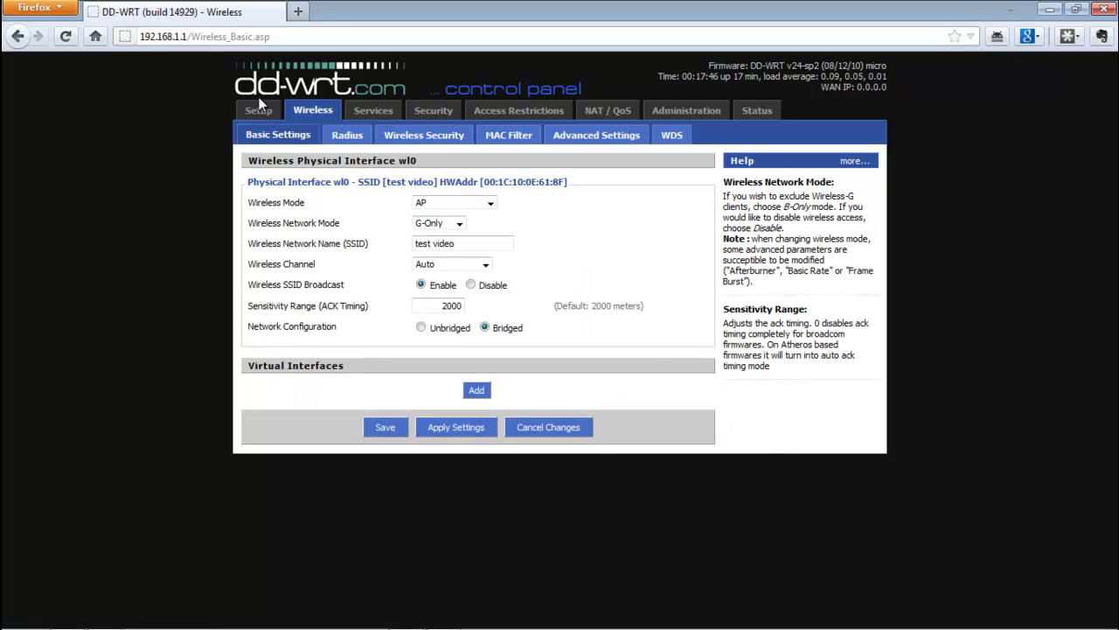
click(258, 110)
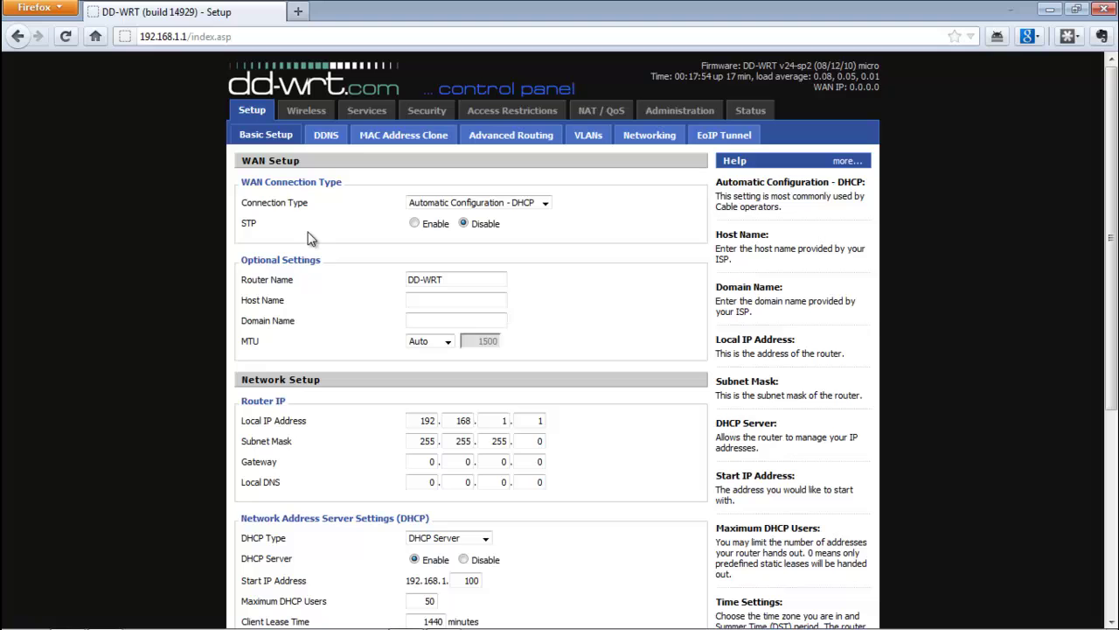
middle_click(197, 187)
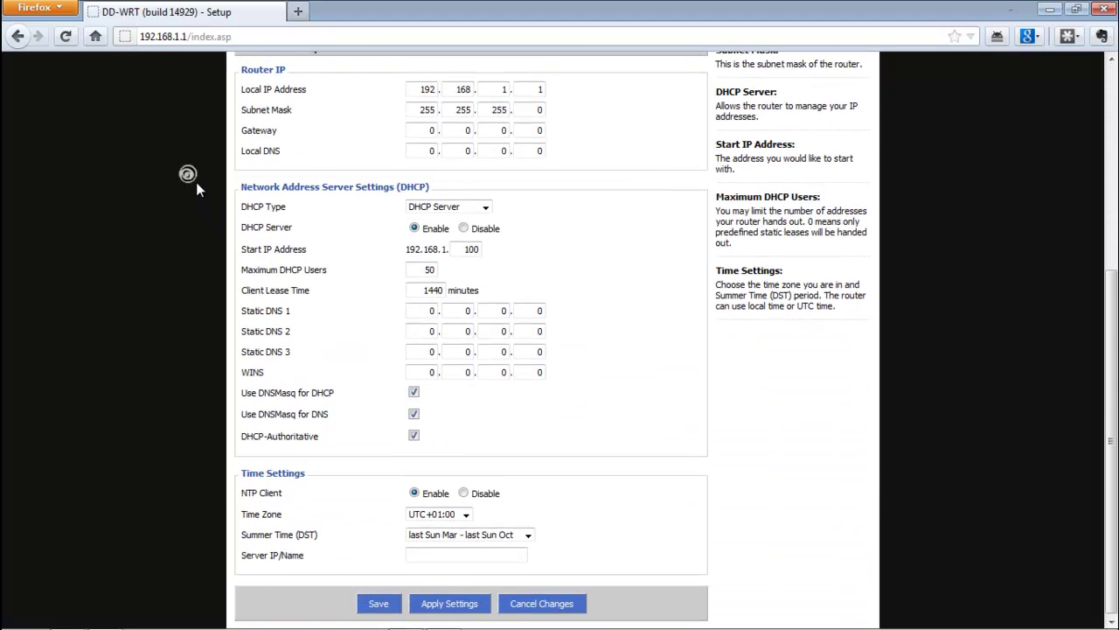
scroll(196, 182, up, 4)
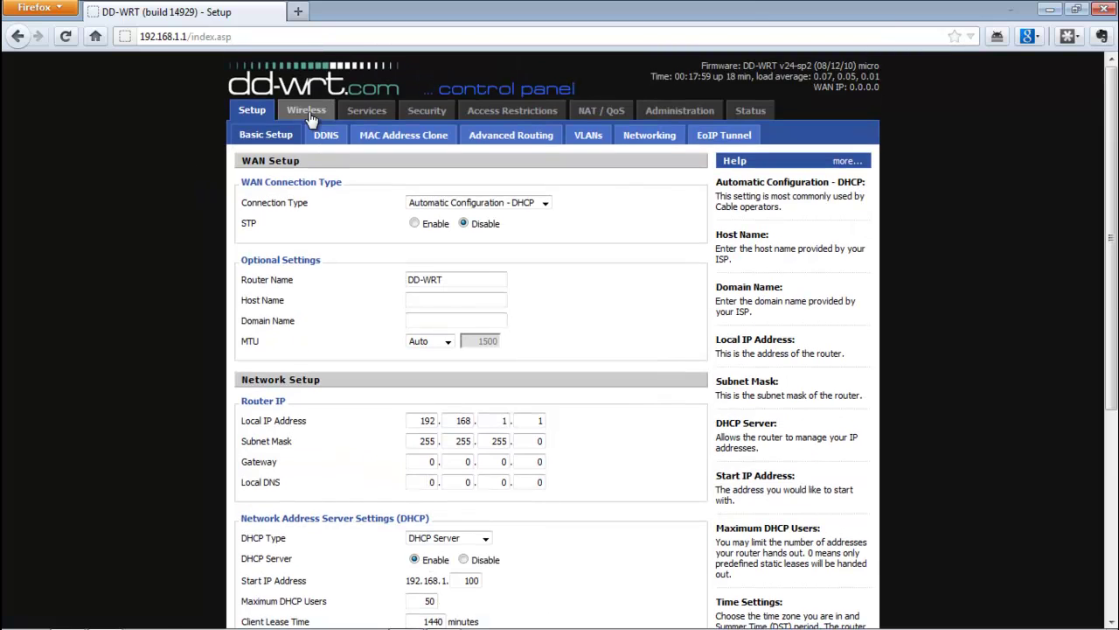
Review the Wireless Security and RADIUS pages, ending on the basic wireless settings
click(308, 112)
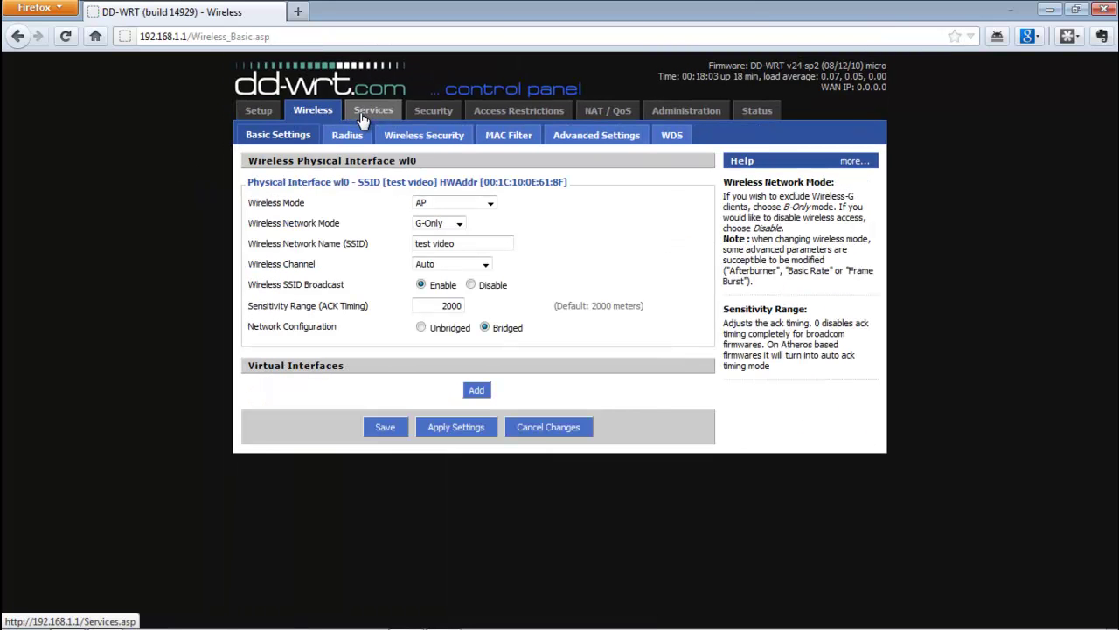
click(368, 116)
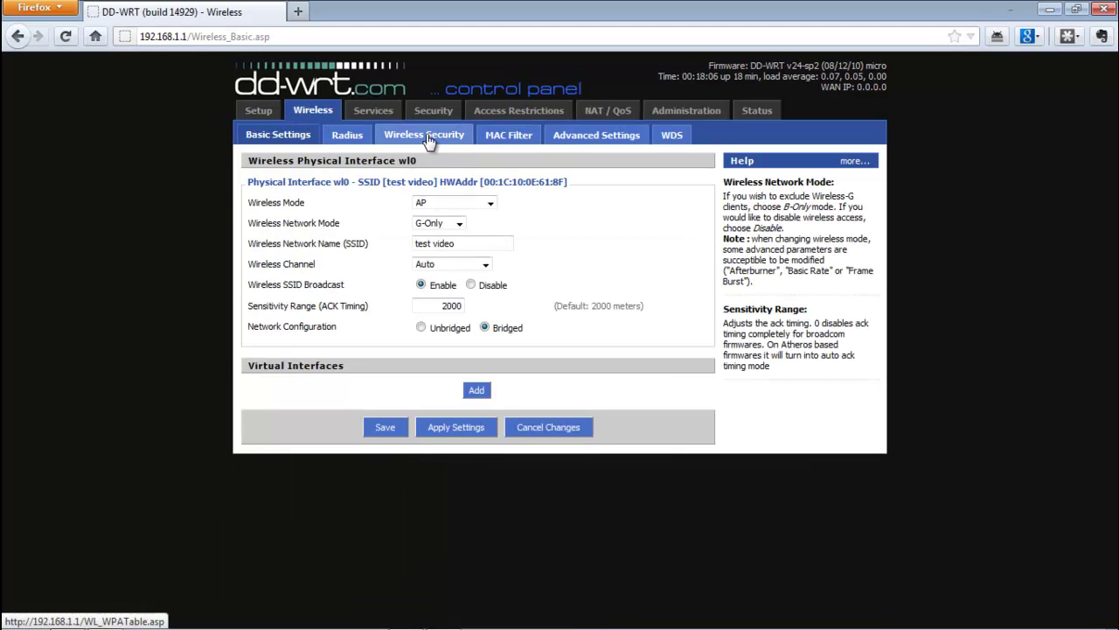
click(427, 137)
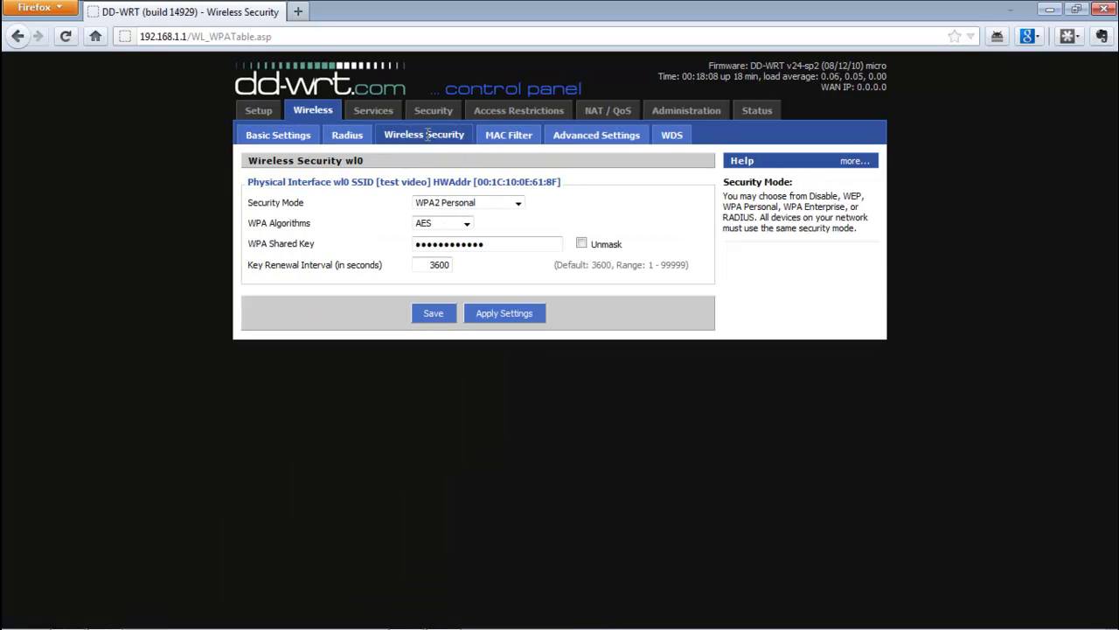
click(347, 146)
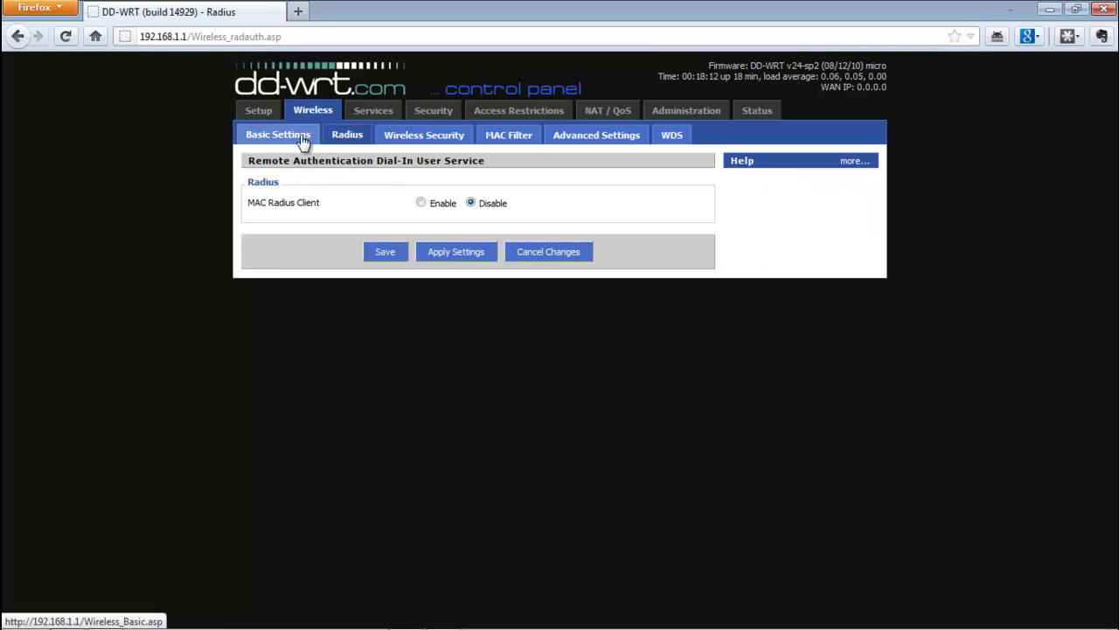
click(302, 136)
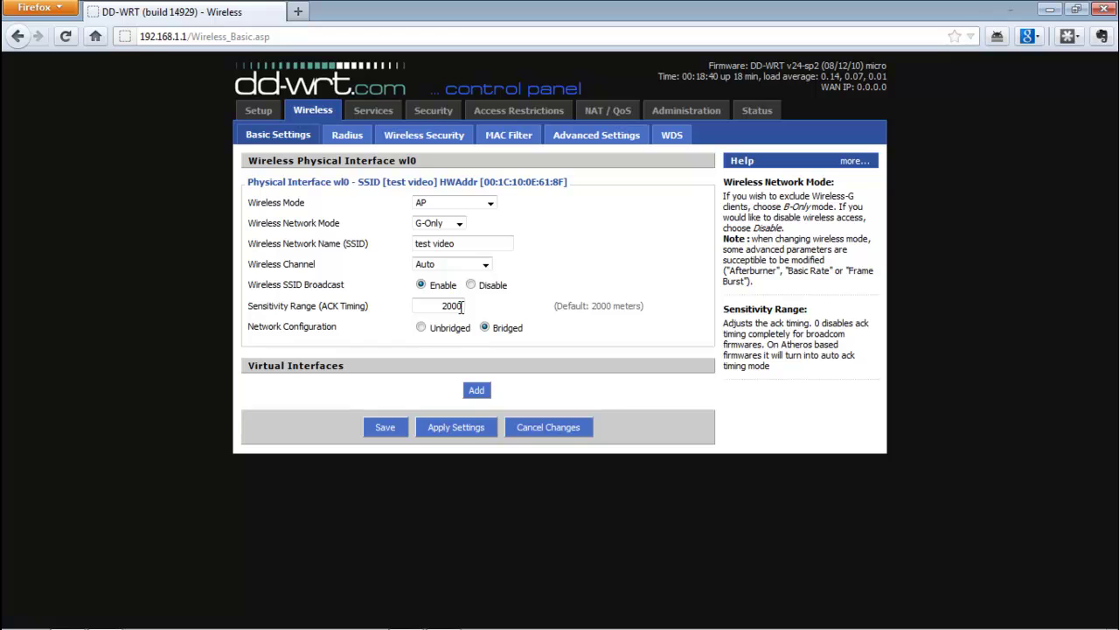
Apply the basic wireless settings with SSID 'test video' to the router, then close Firefox
click(464, 428)
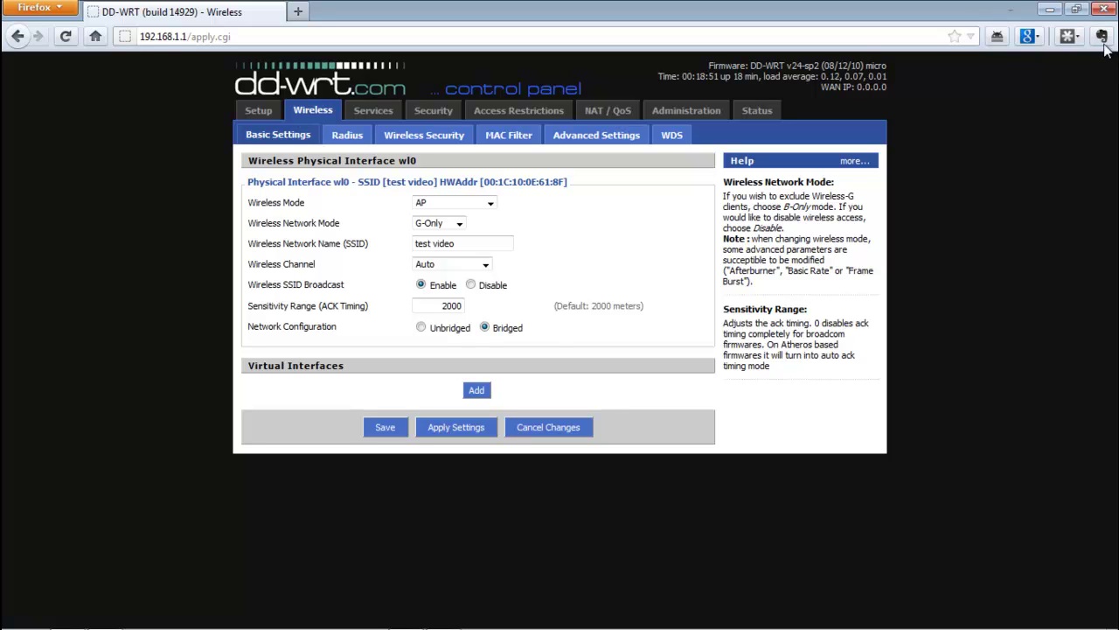
click(1101, 8)
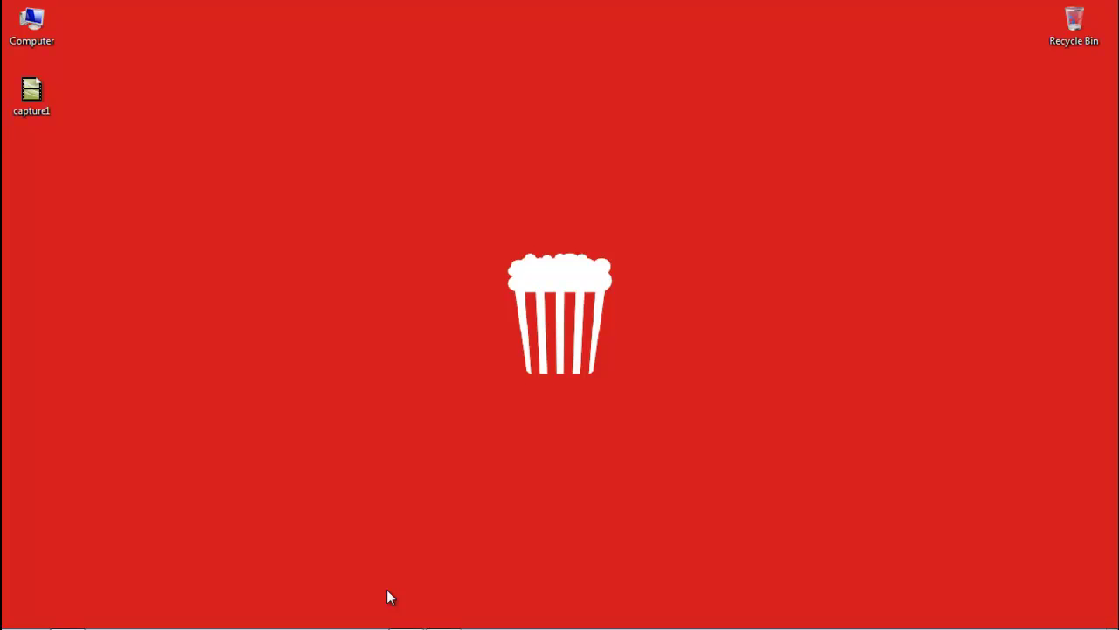
Join the 'test video' wireless network with Connect automatically off, entering its security key
mouse_move(420, 626)
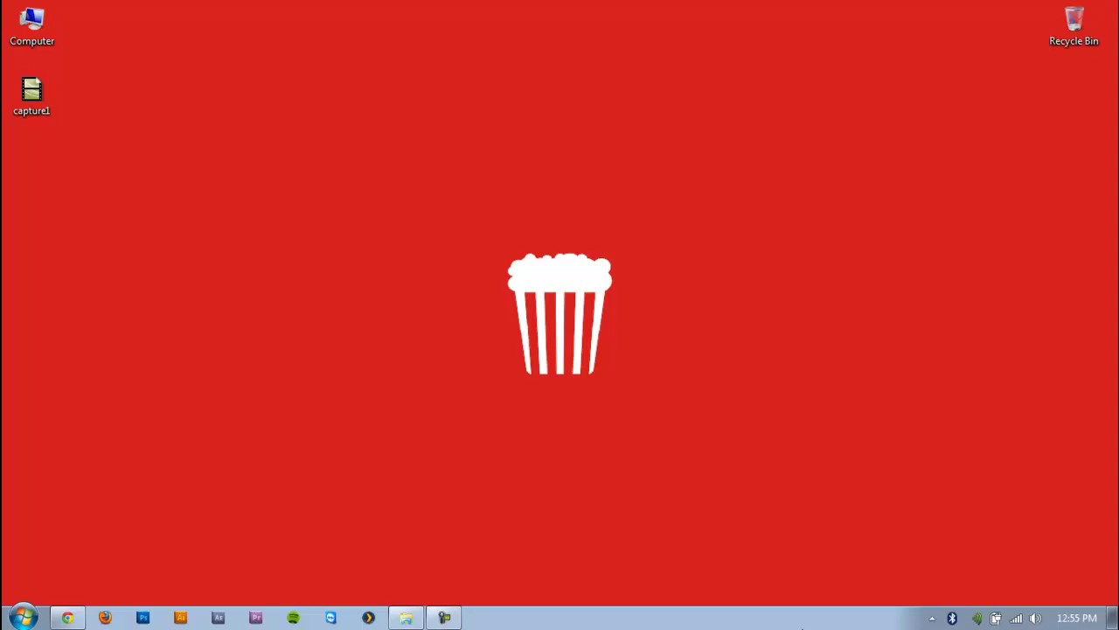
click(1016, 618)
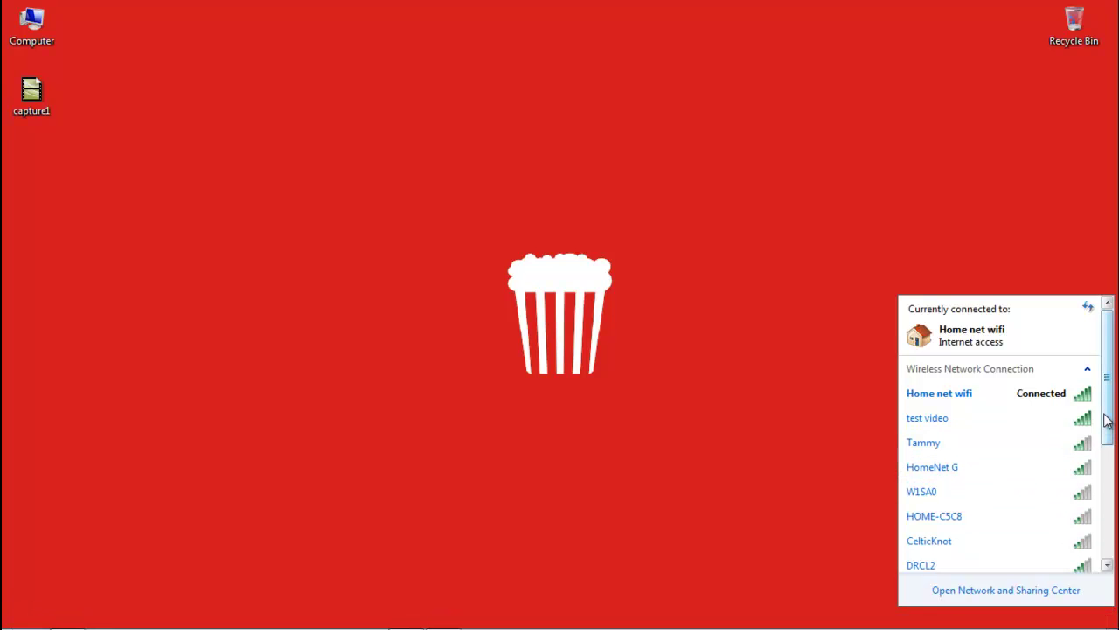
mouse_move(1110, 340)
mouse_down()
mouse_move(1112, 391)
mouse_move(1111, 326)
mouse_up()
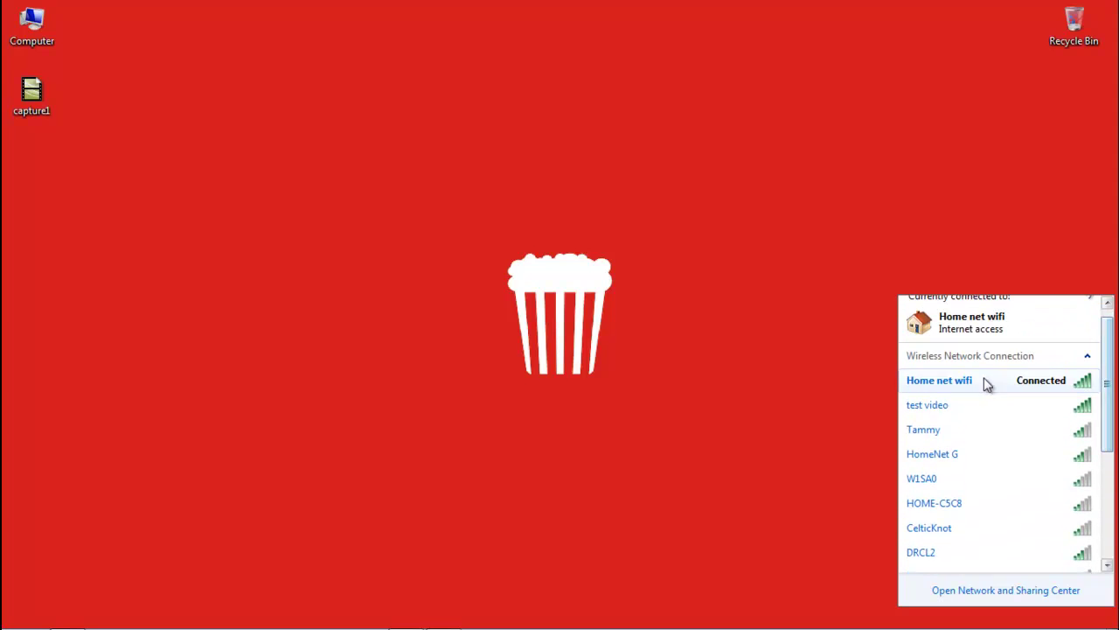
click(929, 415)
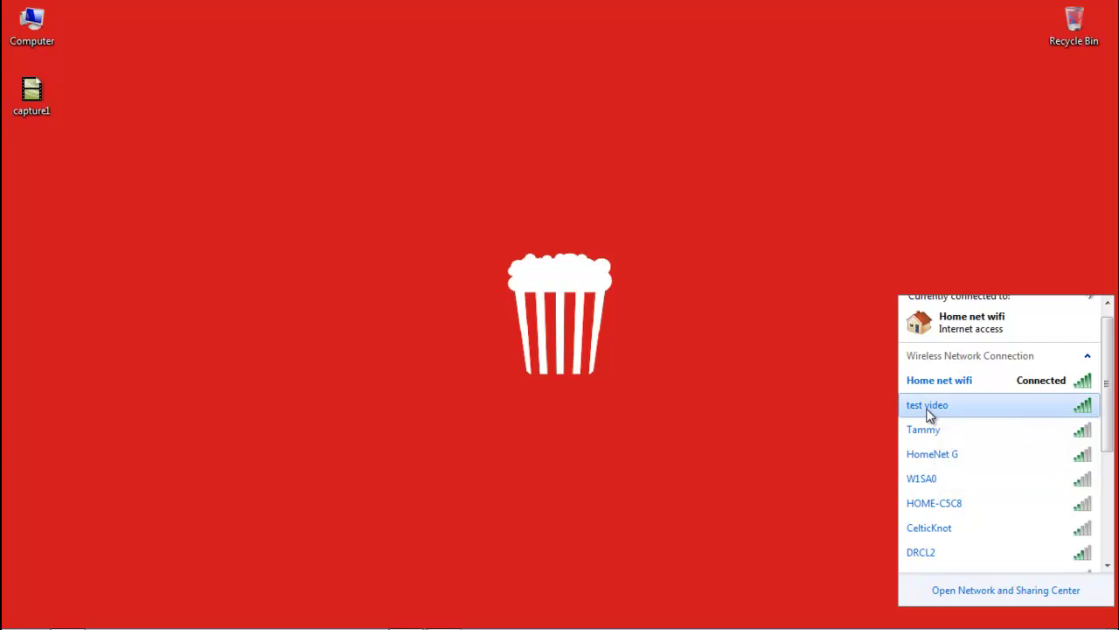
click(912, 430)
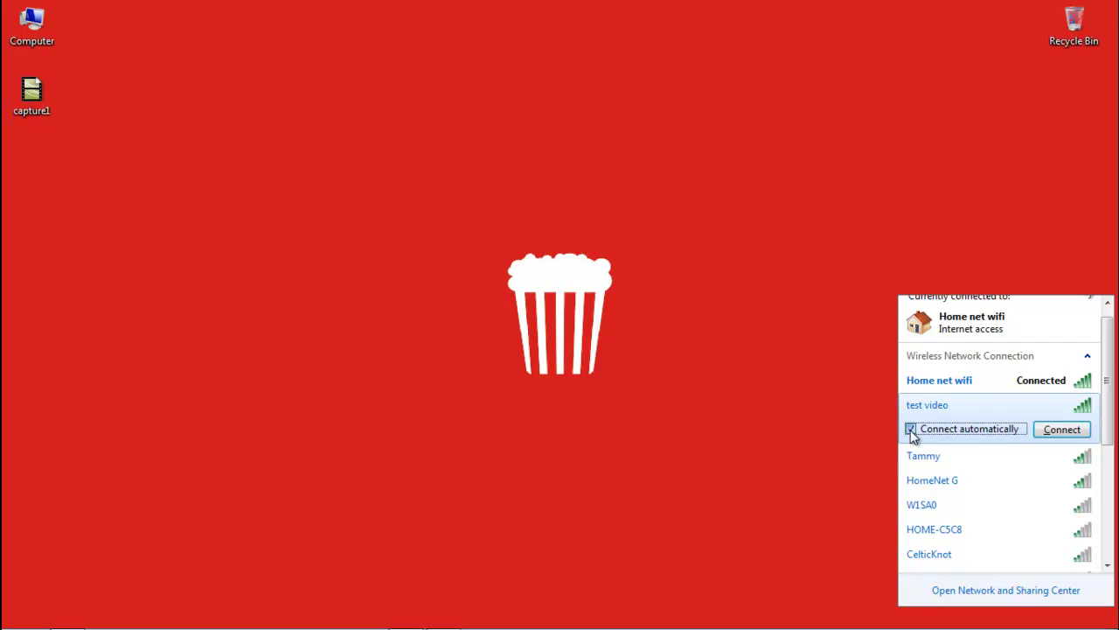
click(1047, 430)
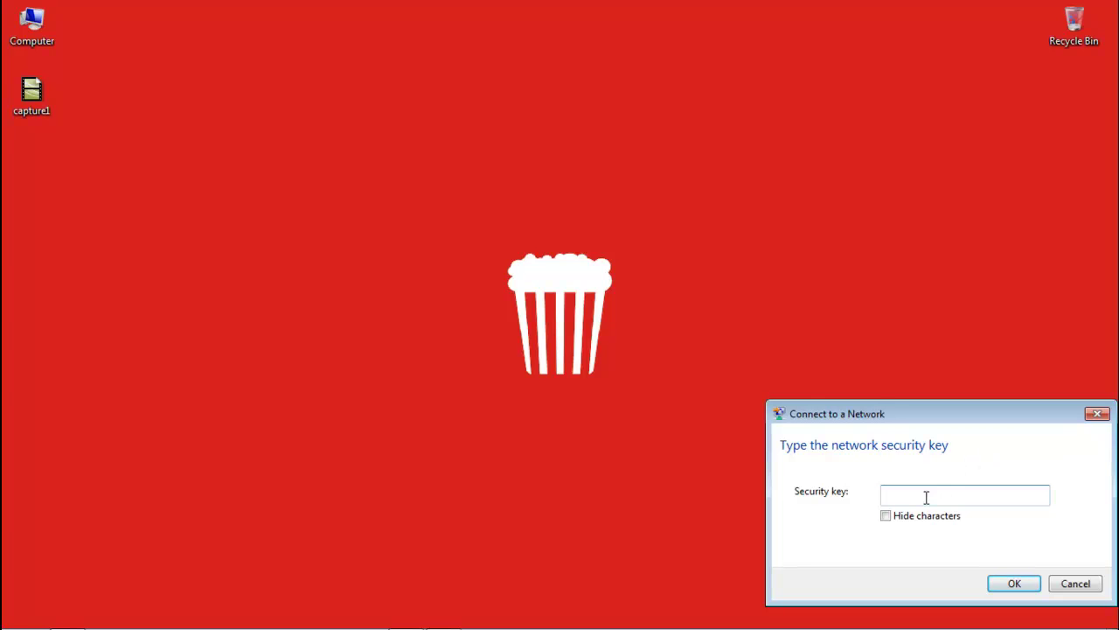
click(1014, 585)
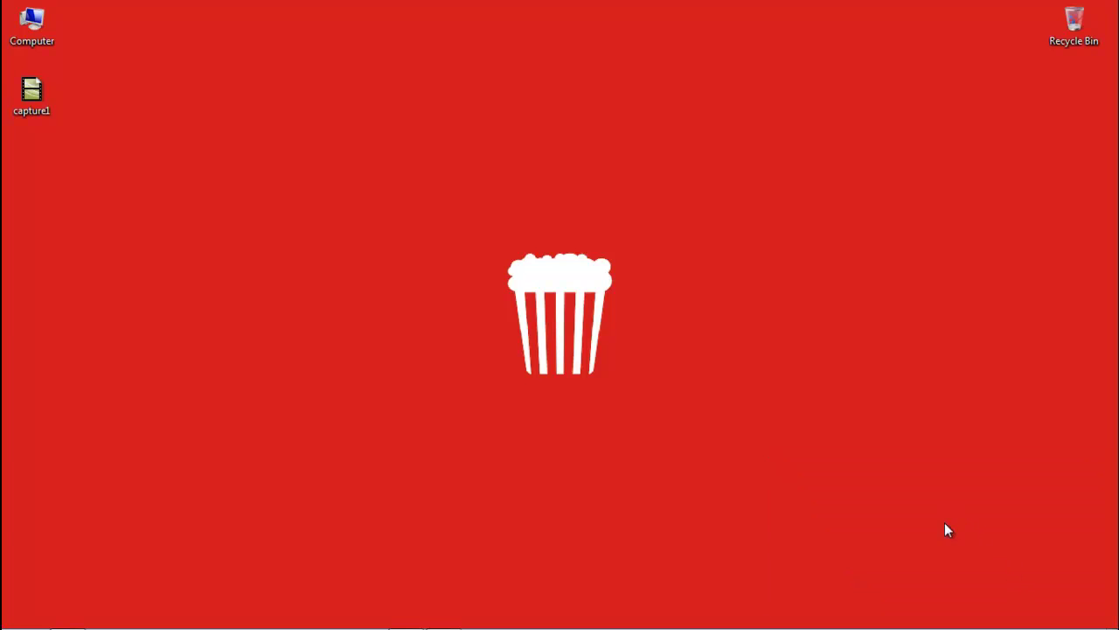
mouse_move(997, 623)
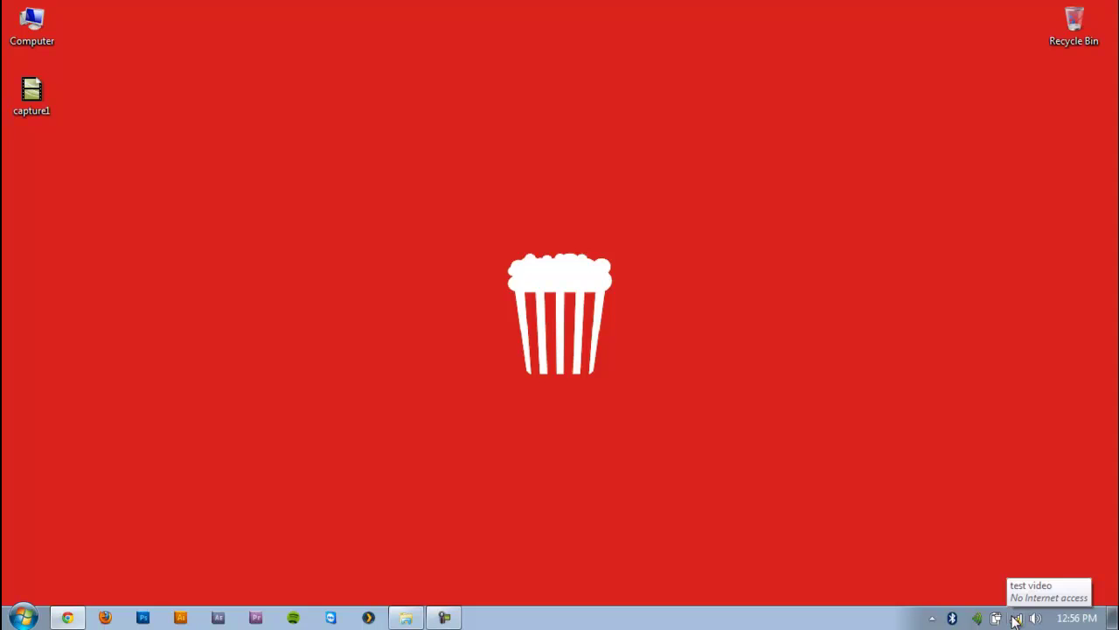
click(1015, 619)
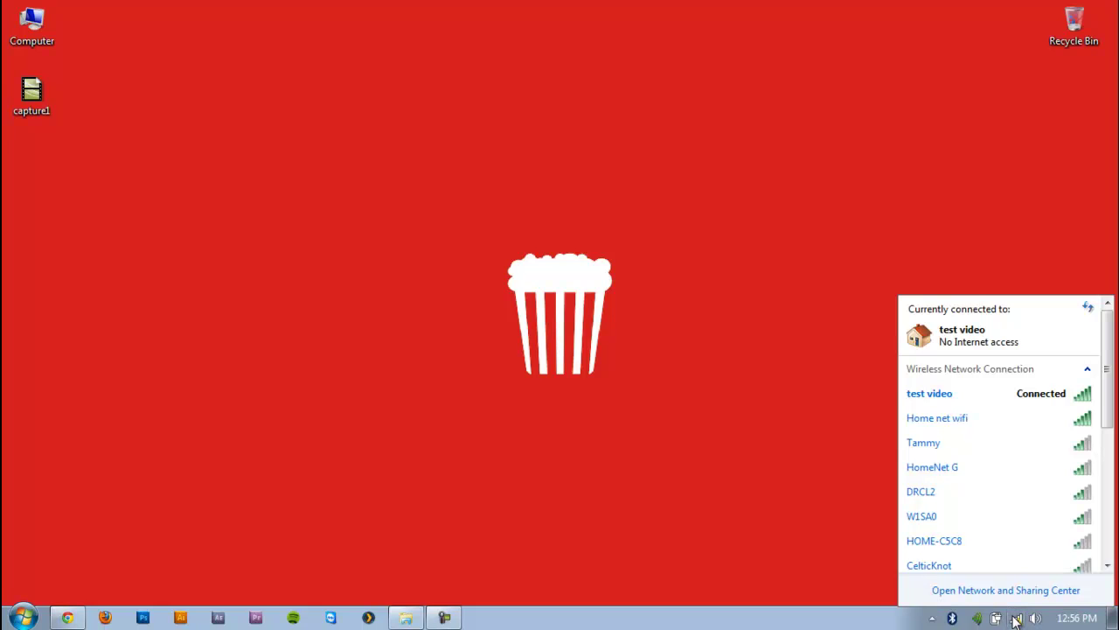
mouse_move(1038, 398)
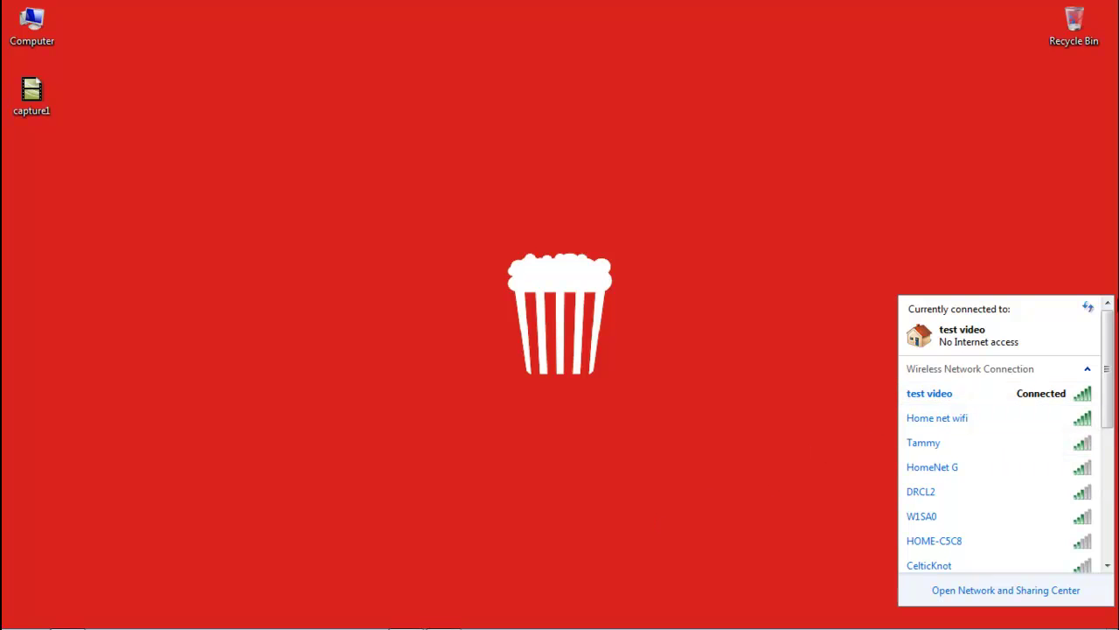
mouse_move(983, 400)
click(805, 392)
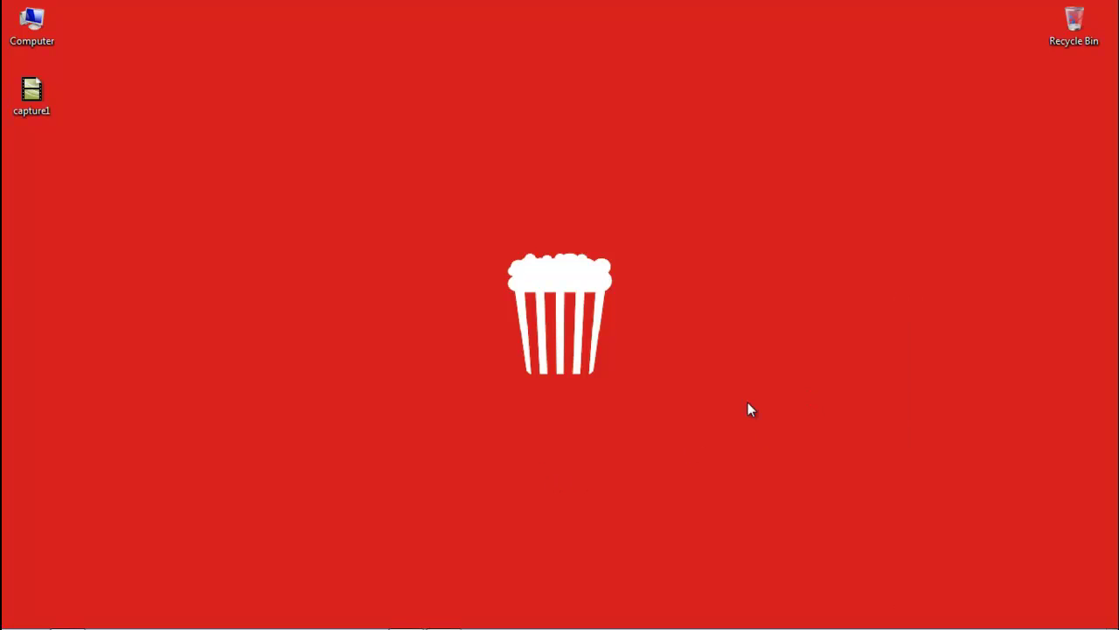
mouse_move(256, 623)
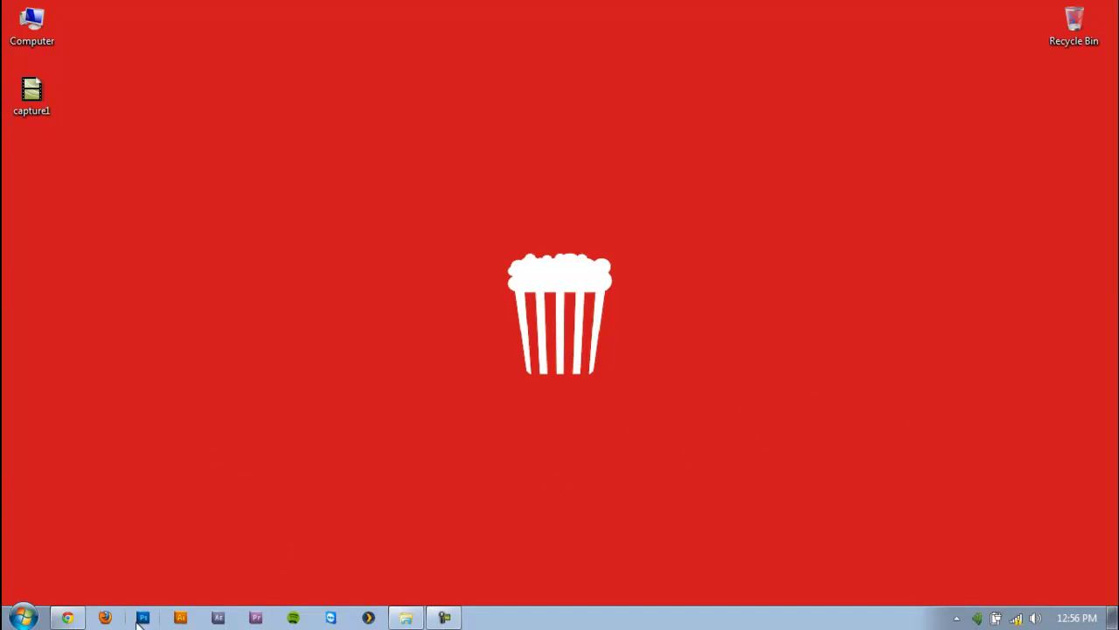
In Chrome, compare the Linksys back-panel image, ending on the Aztech HW550-3G image
click(68, 618)
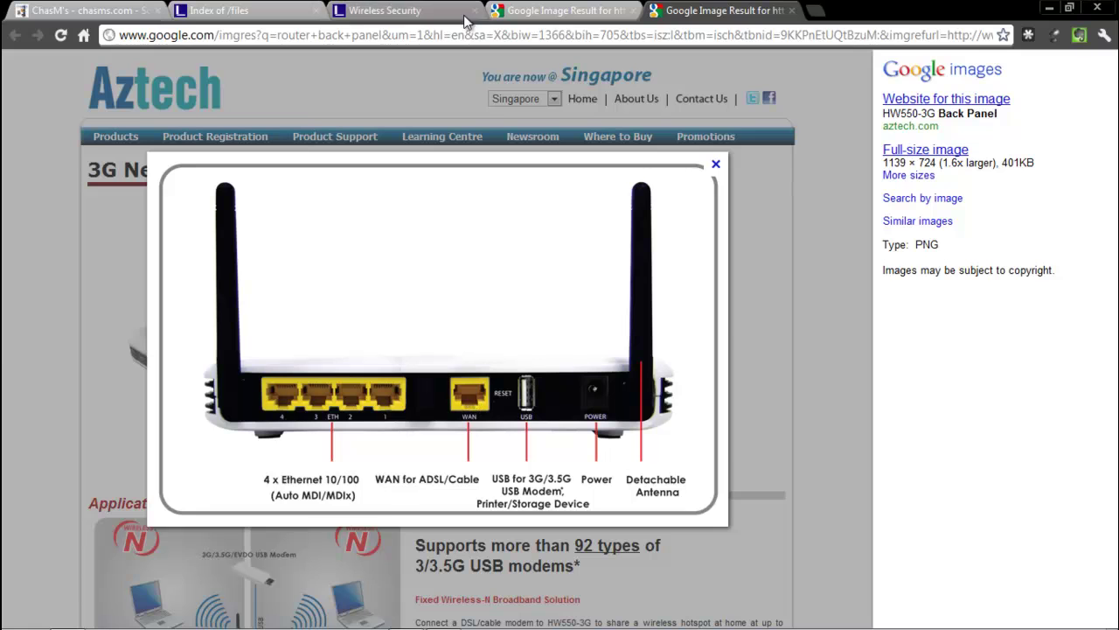
click(560, 10)
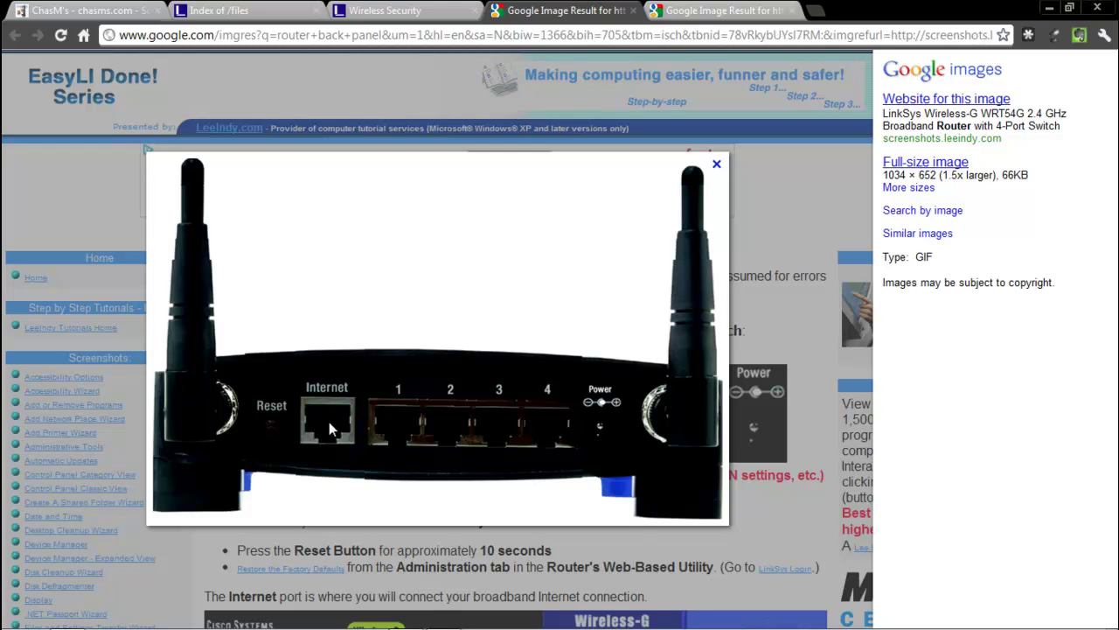
click(682, 10)
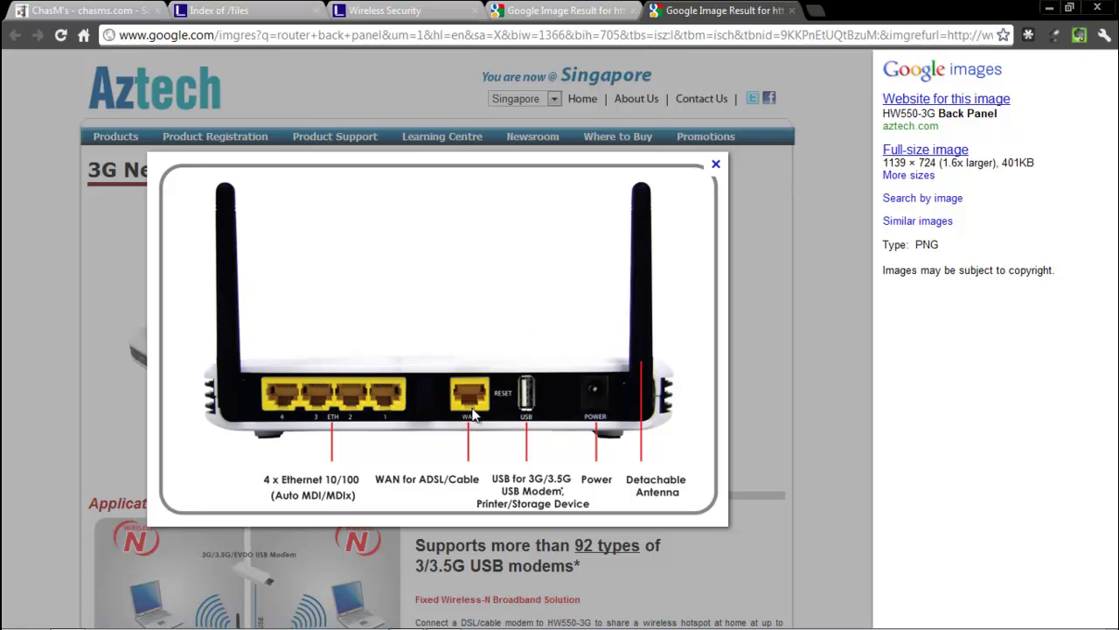